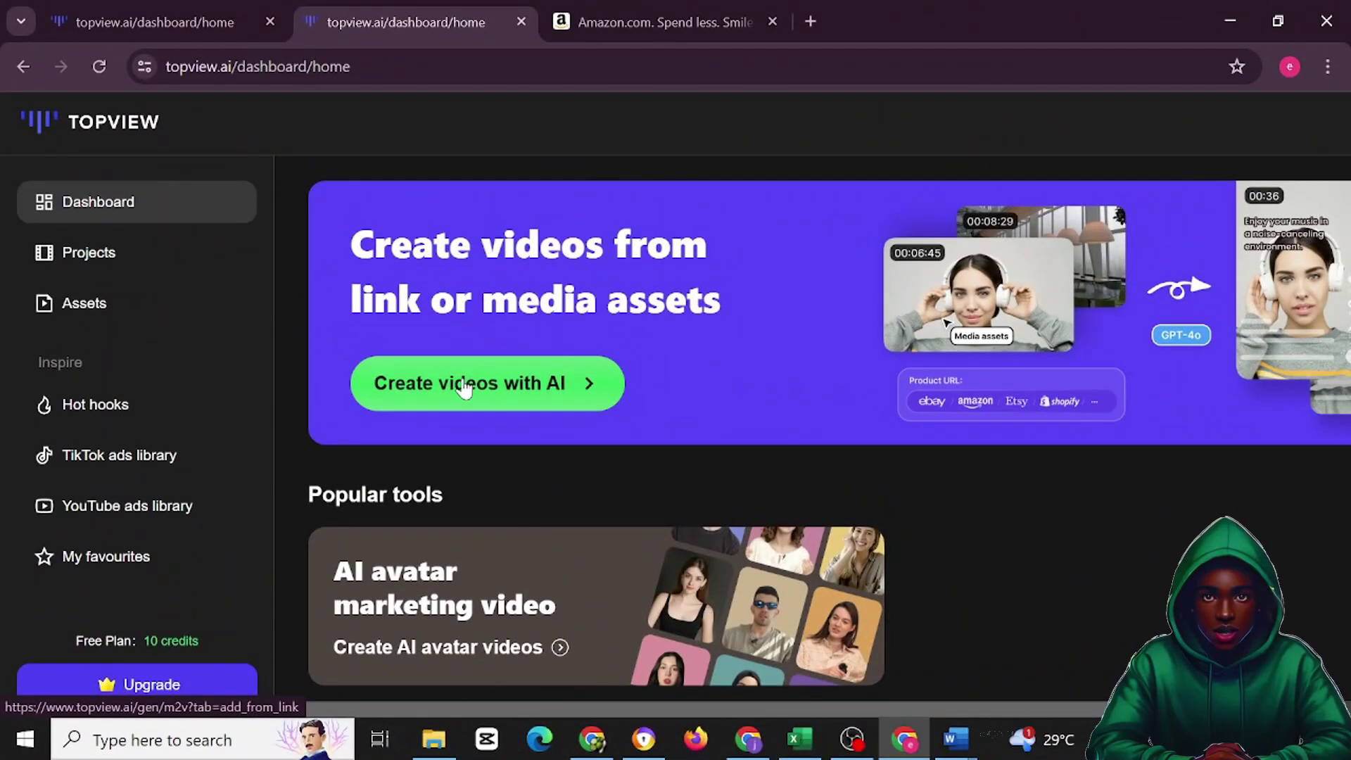
# Paste the ESR iPhone 14 clear MagSafe case's Amazon URL into TopView's product link field.
pyautogui.click(536, 396)
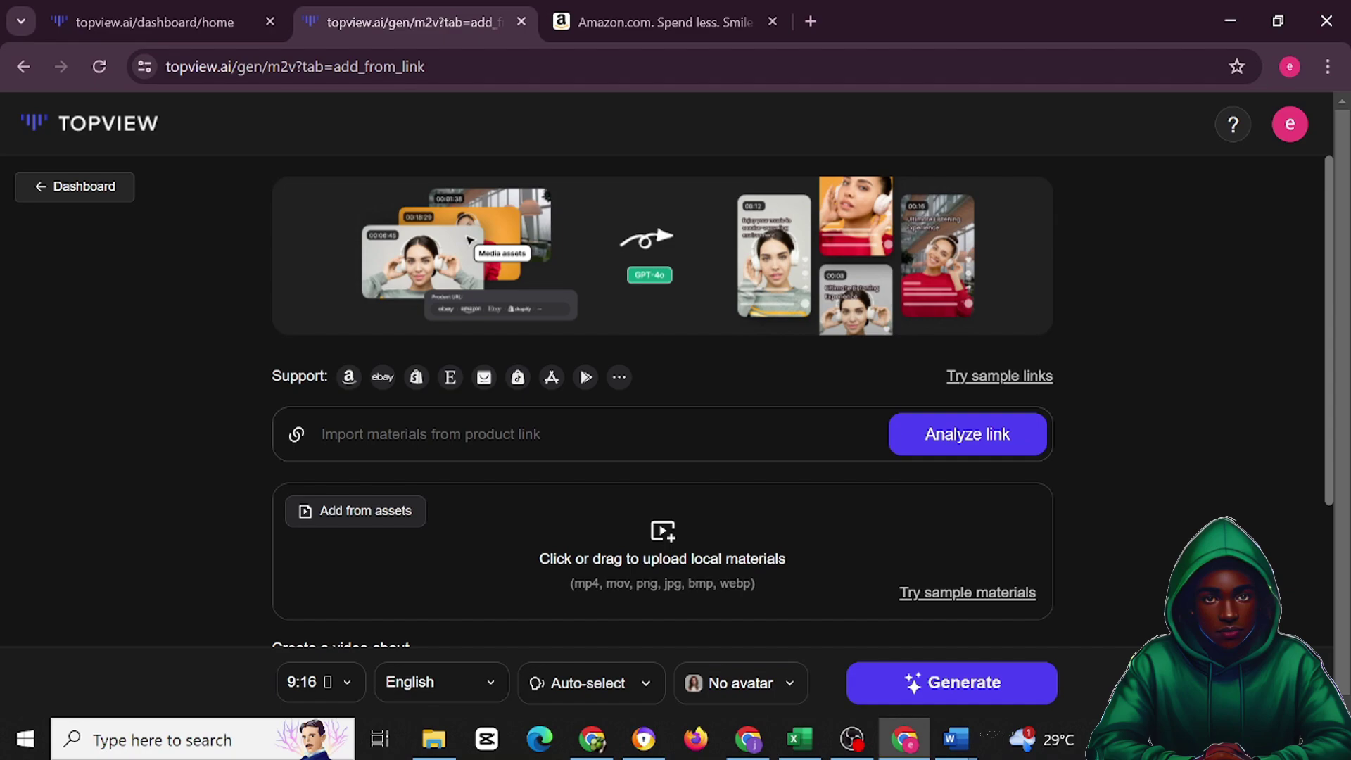
pyautogui.click(645, 19)
pyautogui.click(697, 66)
pyautogui.rightClick(697, 66)
pyautogui.hotkey('ctrl', 'c')
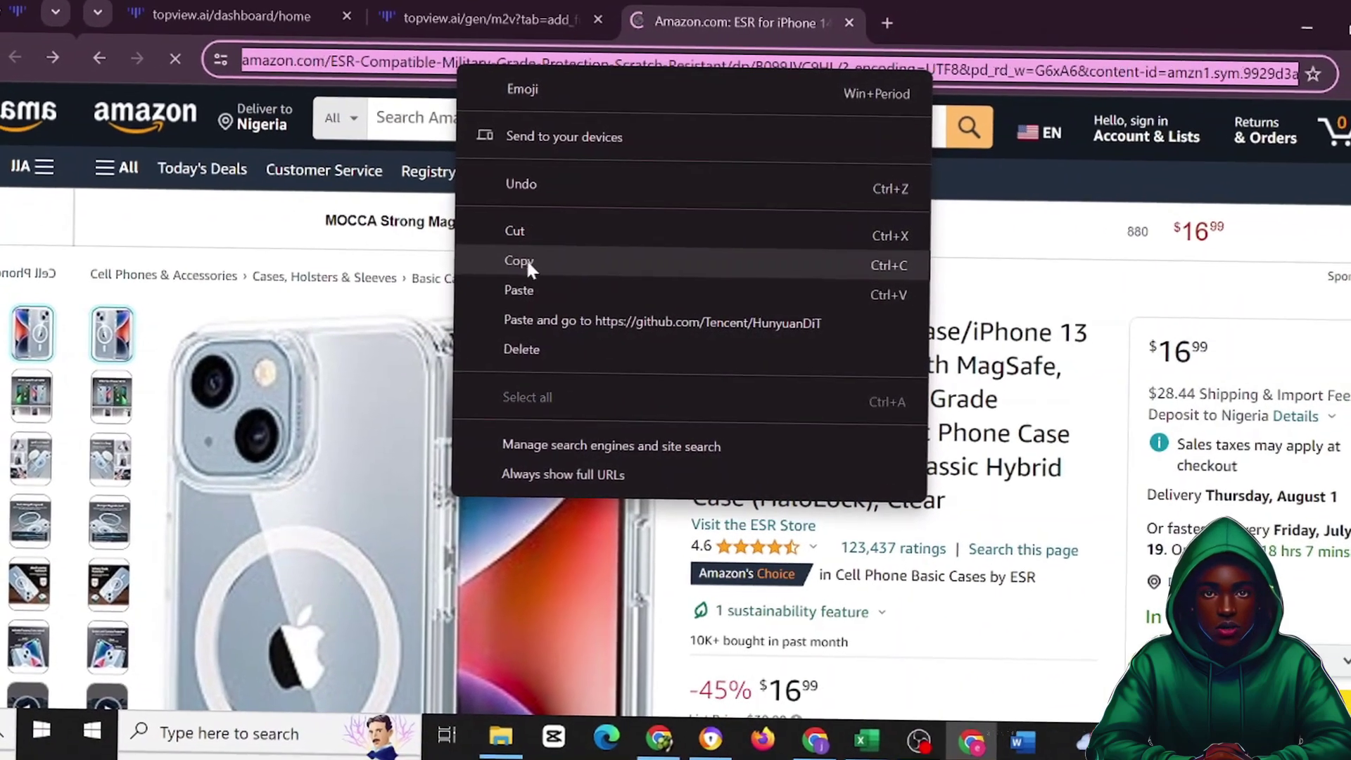
pyautogui.click(525, 259)
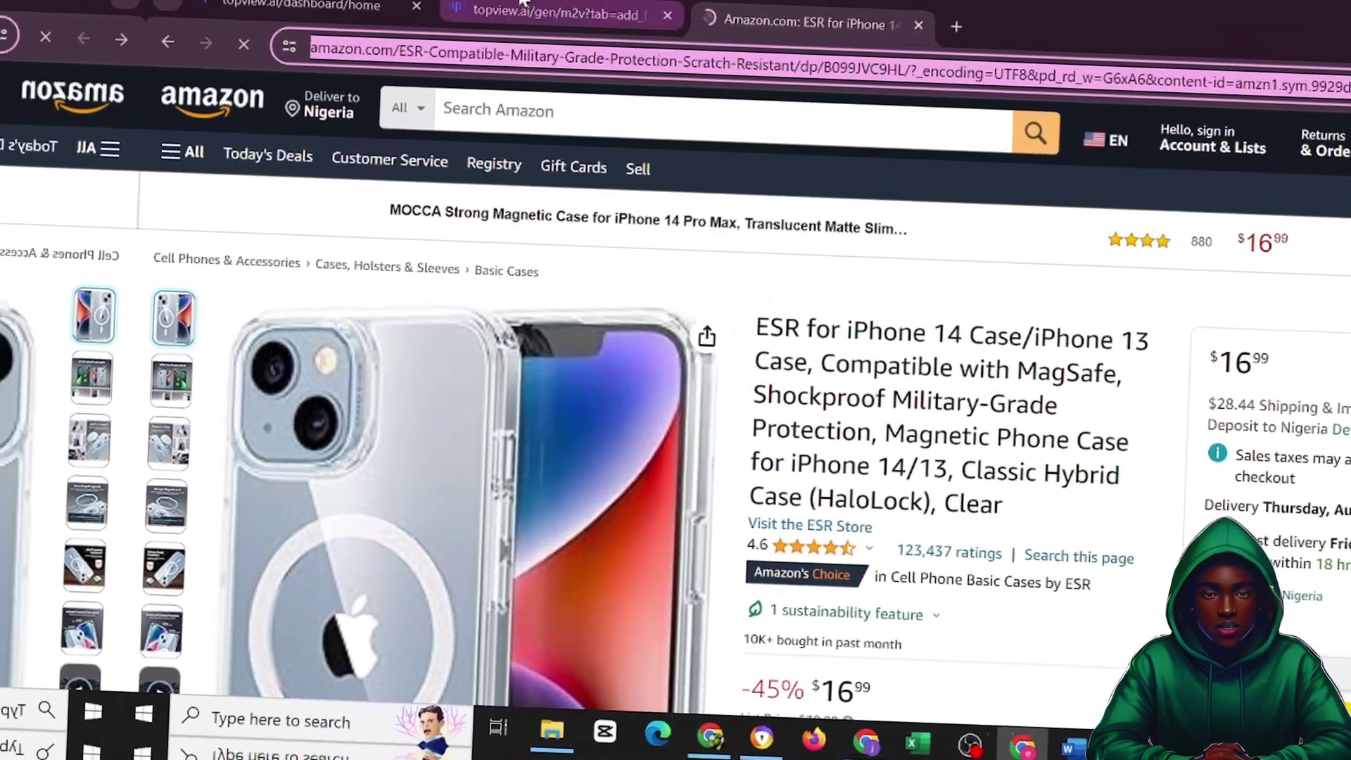
pyautogui.click(486, 18)
pyautogui.click(542, 431)
pyautogui.hotkey('ctrl', 'v')
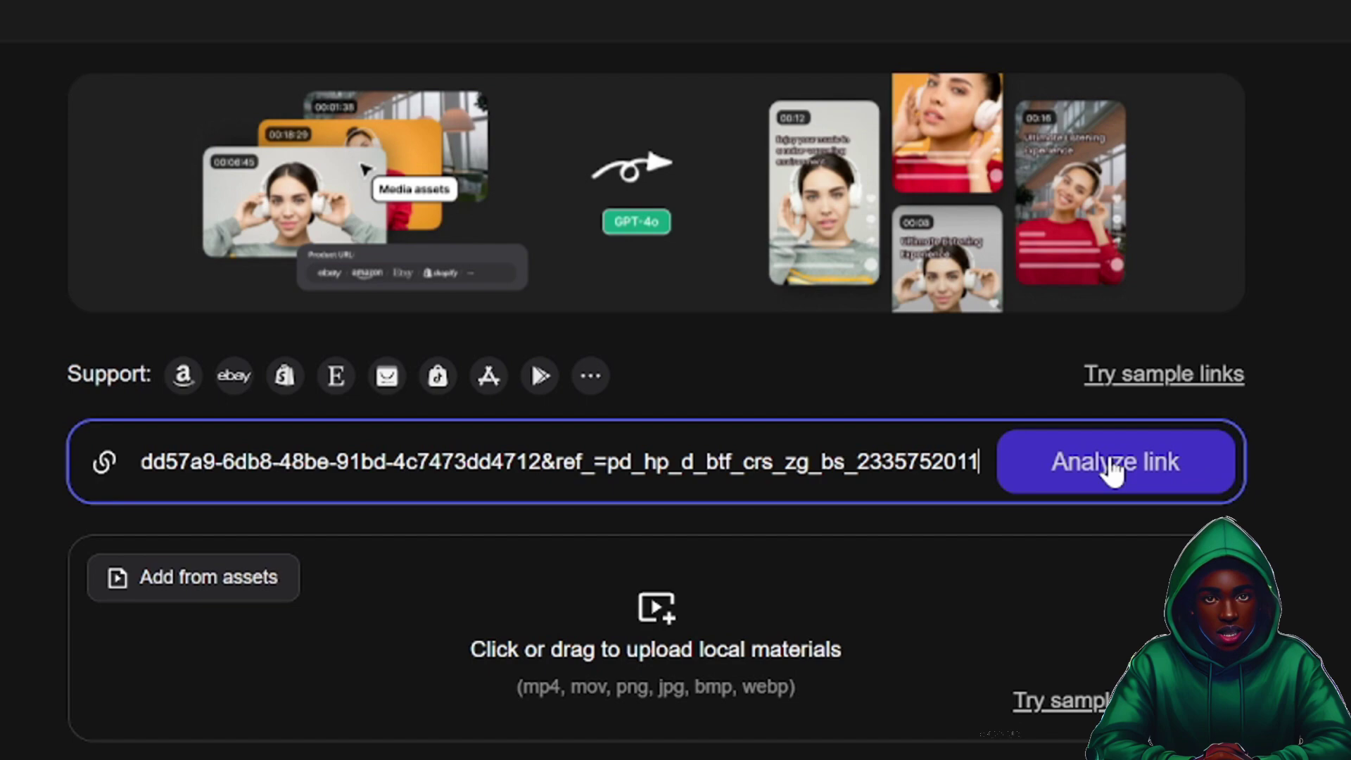
# Analyze the ESR product link and browse the imported clips down to the auto-filled topic and brief.
pyautogui.click(1111, 465)
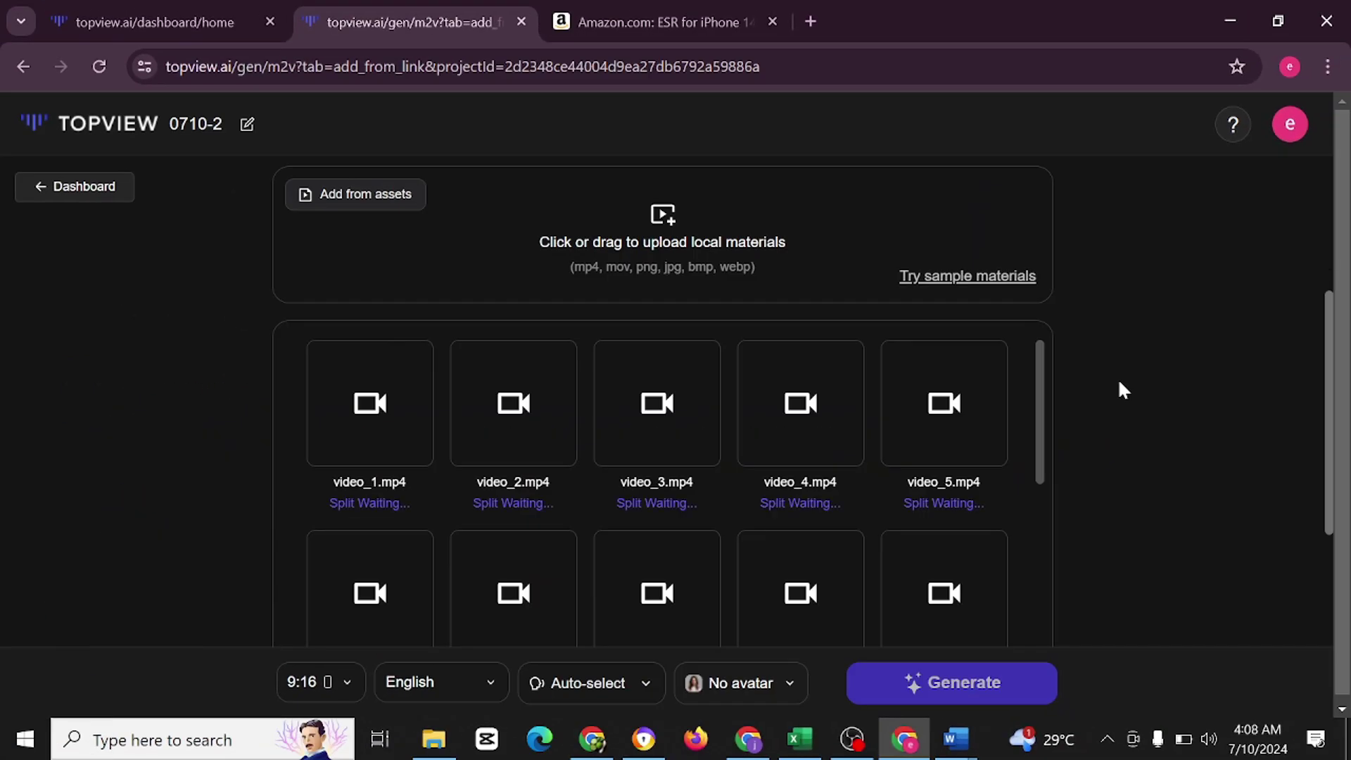
pyautogui.scroll(-2, 1124, 389)
pyautogui.scroll(-5, 1029, 390)
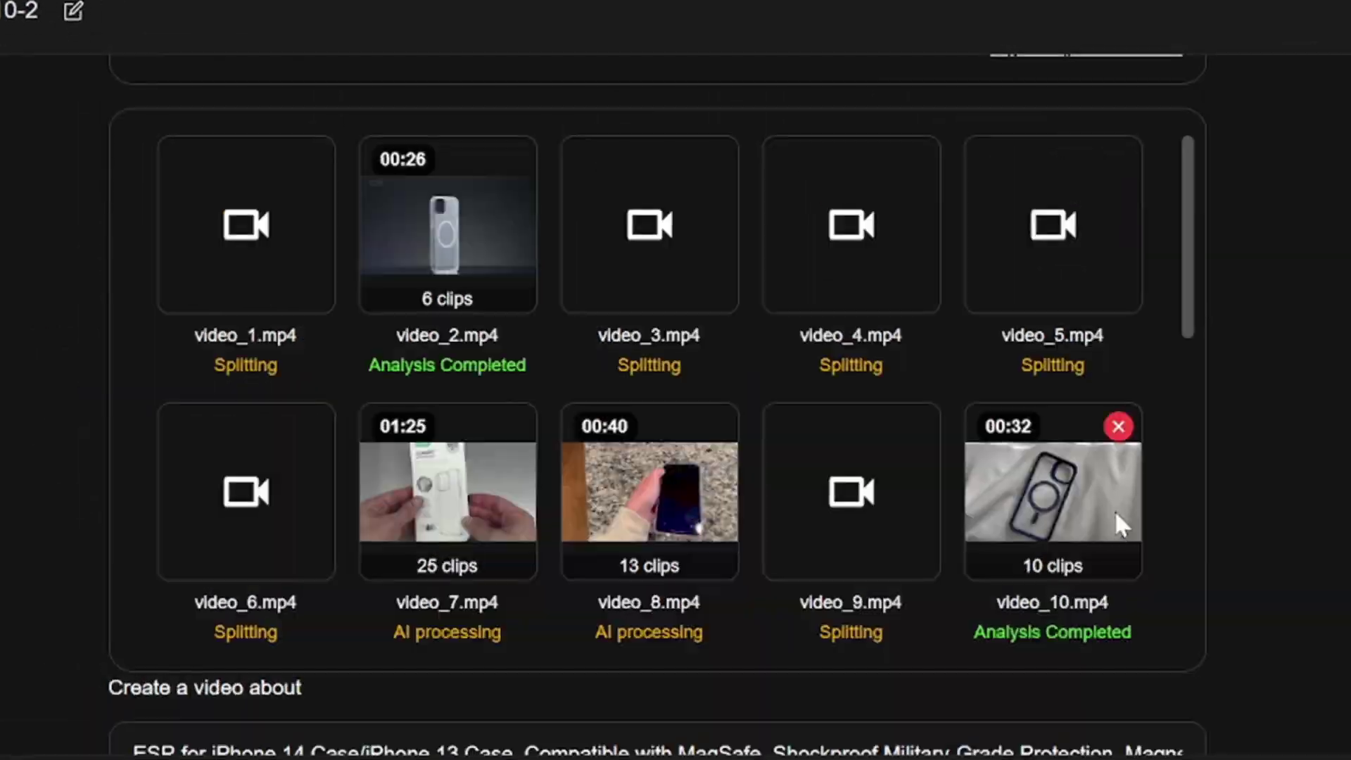
pyautogui.scroll(-3, 287, 565)
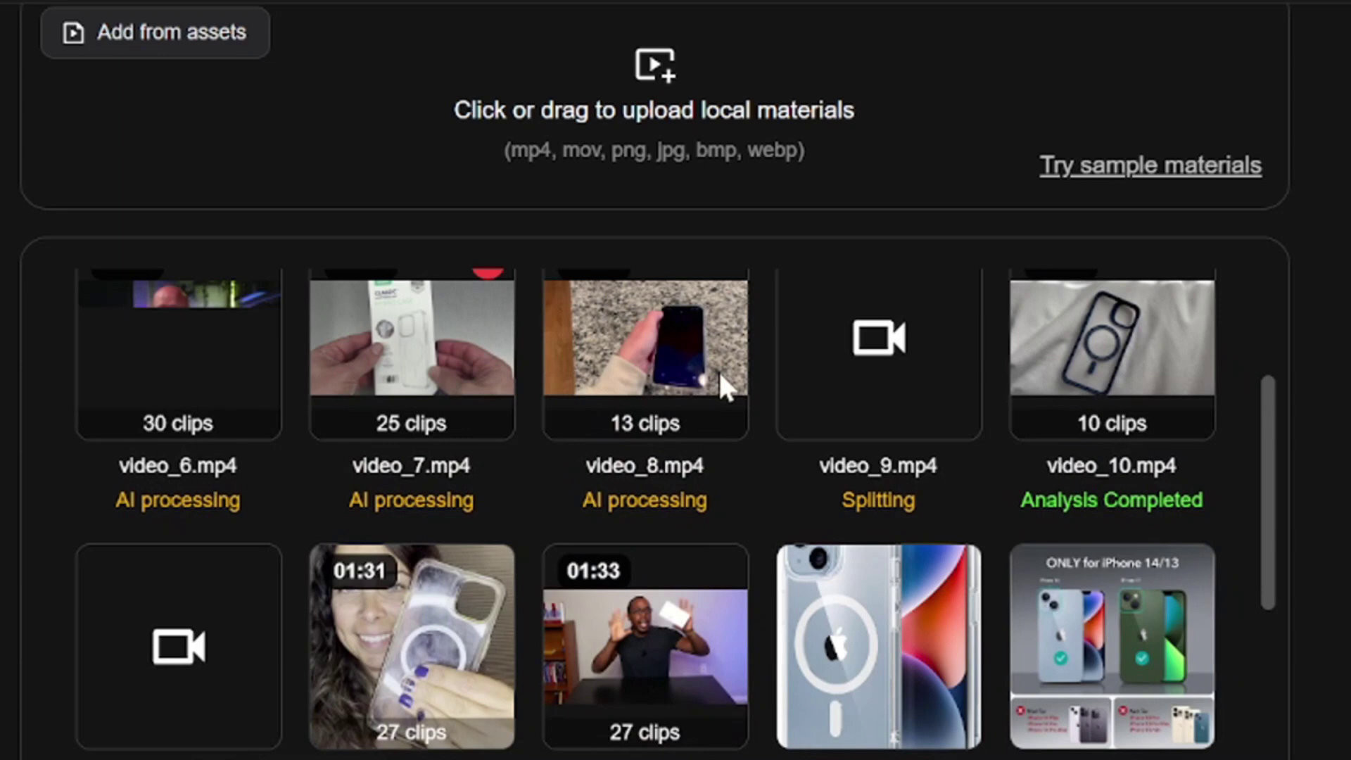
pyautogui.scroll(3, 719, 369)
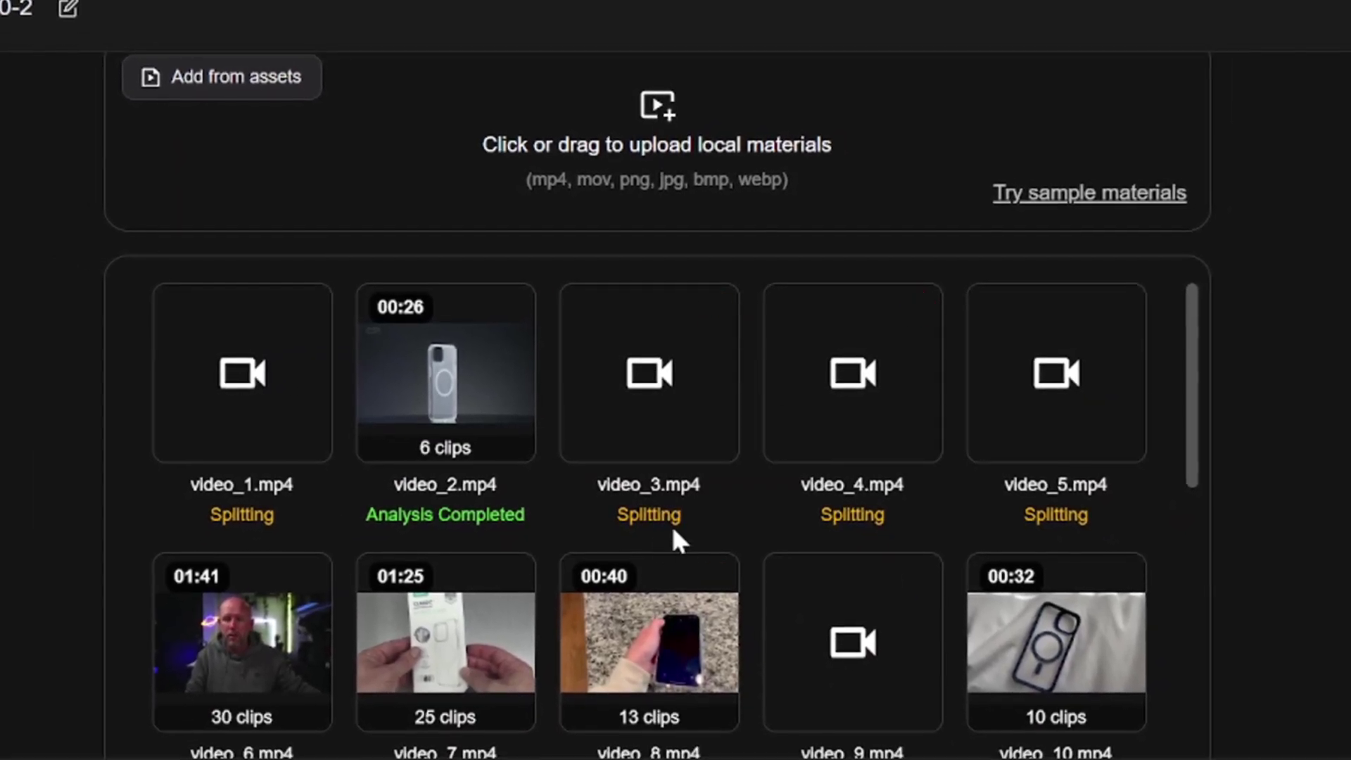
pyautogui.scroll(-2, 677, 541)
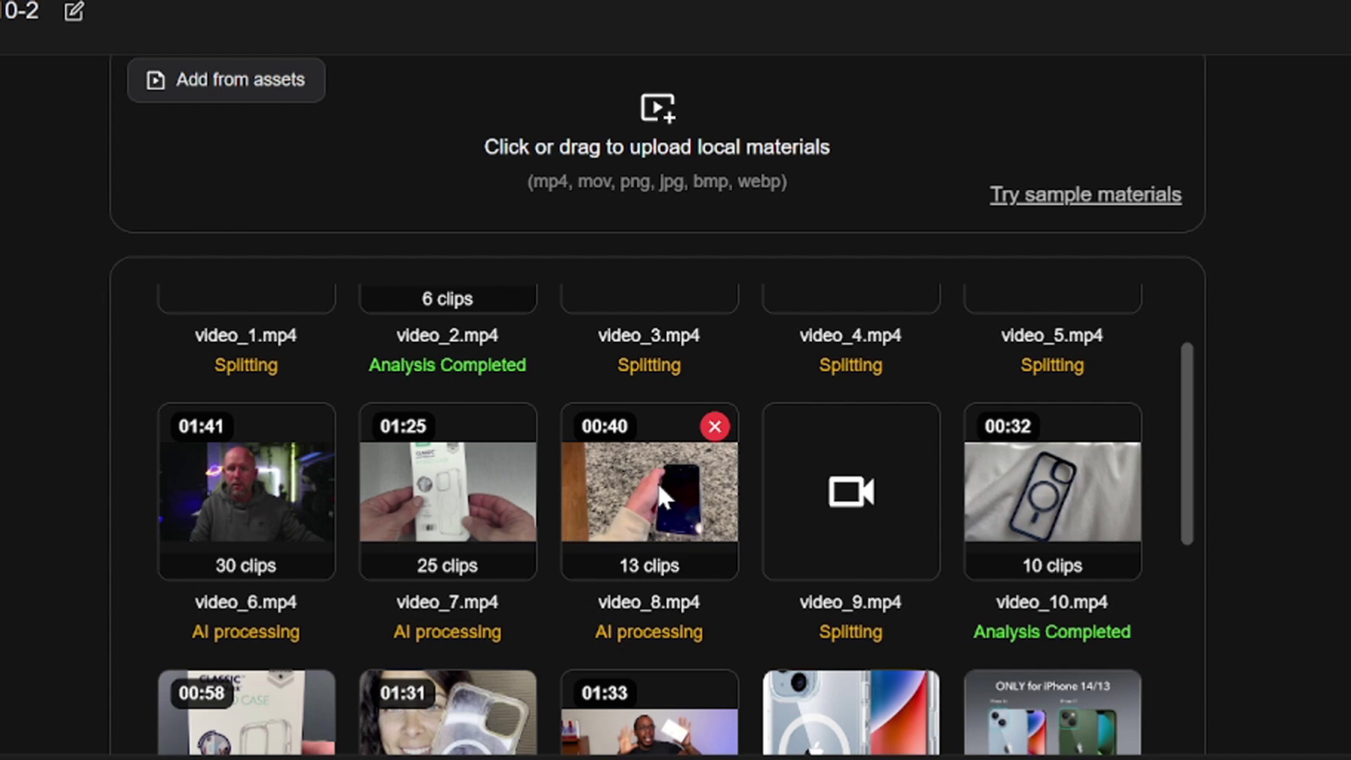
pyautogui.scroll(8, 558, 497)
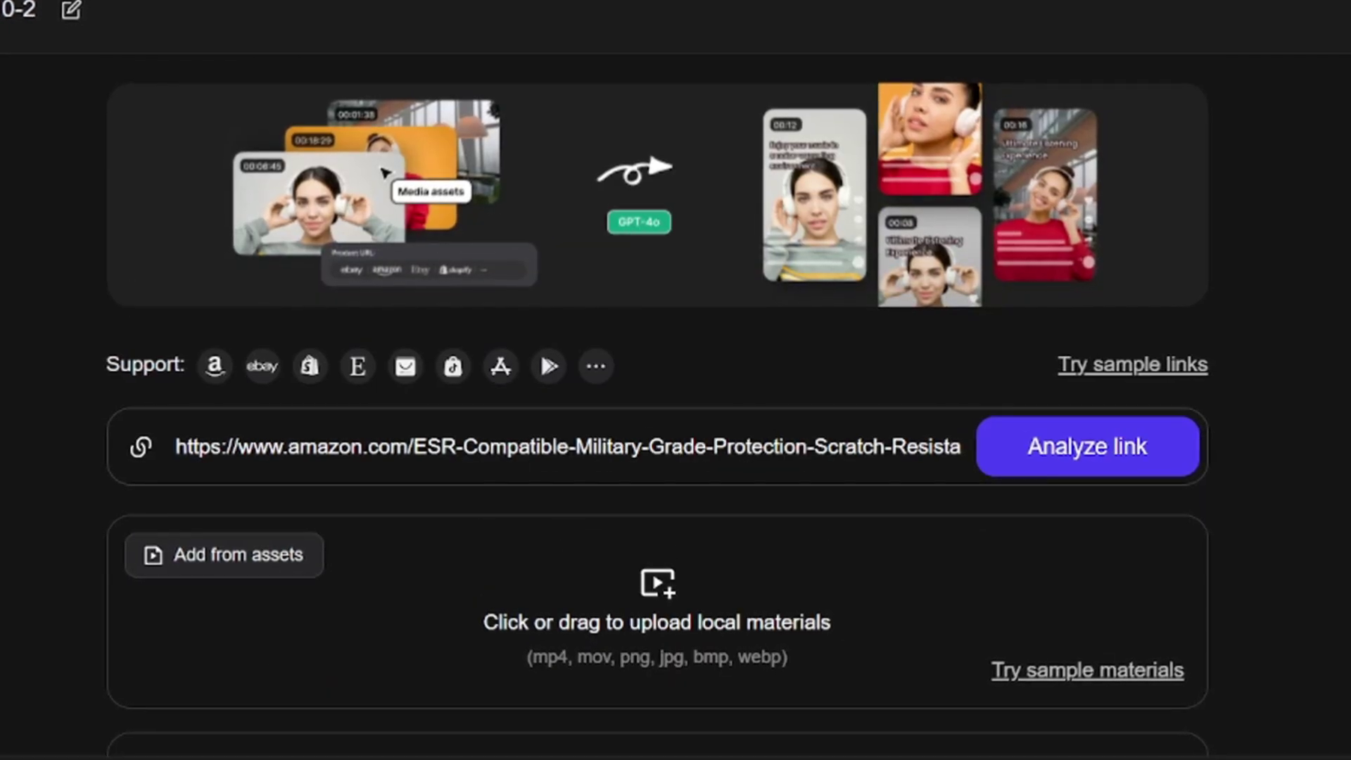
pyautogui.scroll(-4, 729, 491)
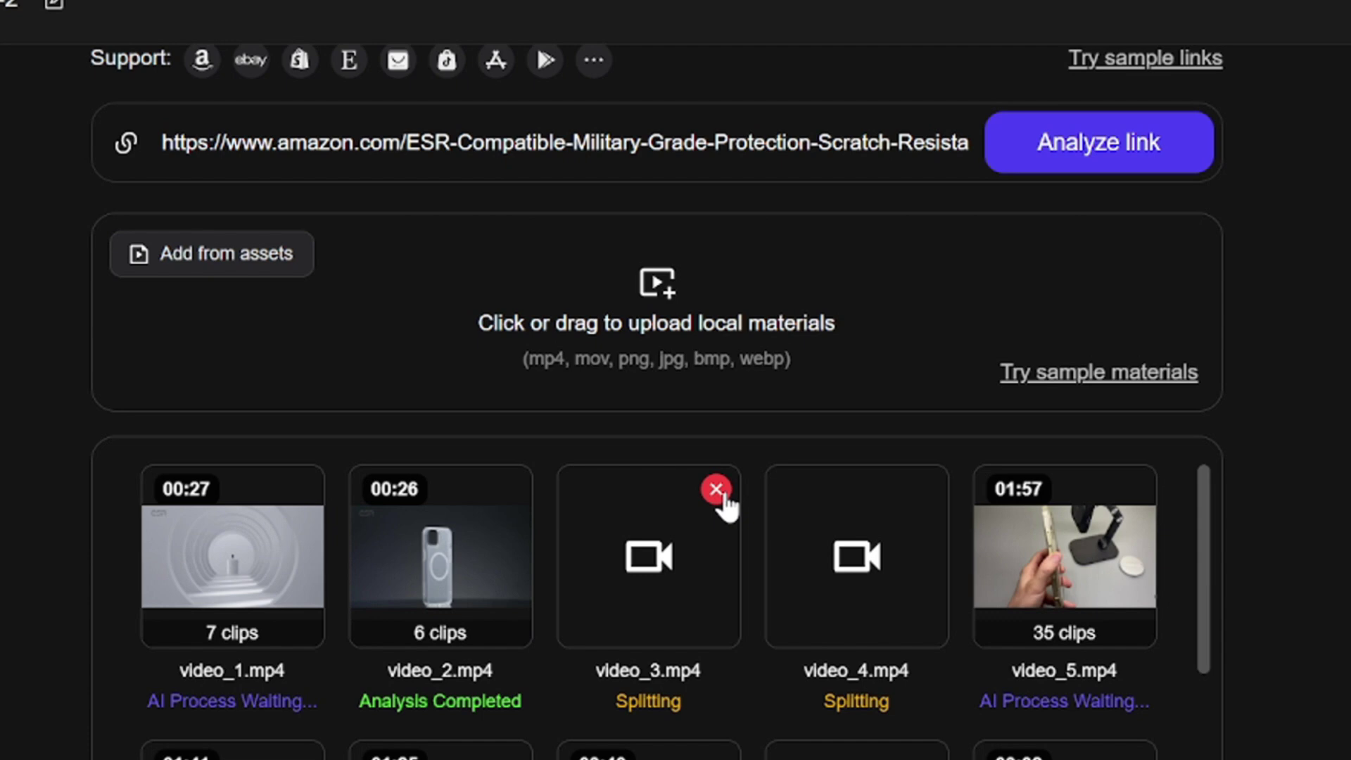
pyautogui.scroll(-5, 639, 573)
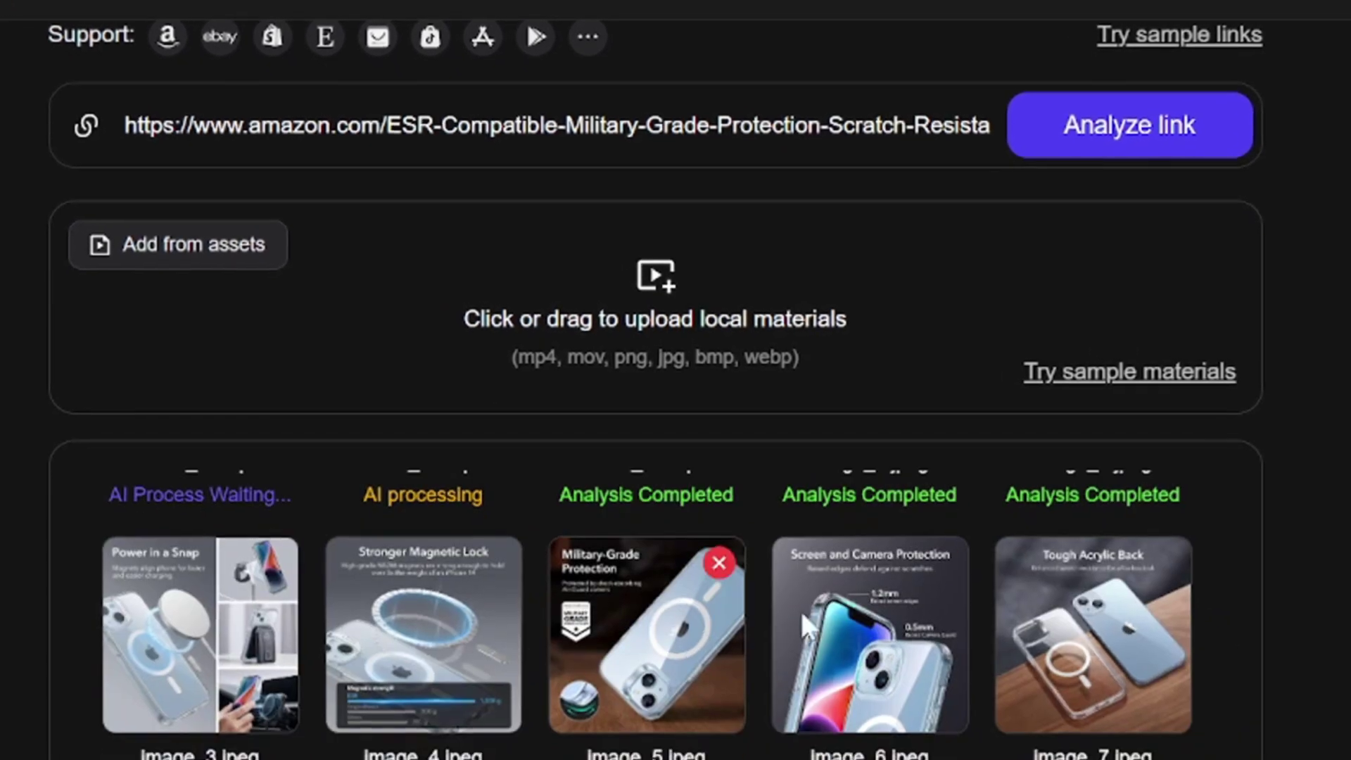
pyautogui.scroll(-3, 401, 525)
pyautogui.scroll(5, 642, 542)
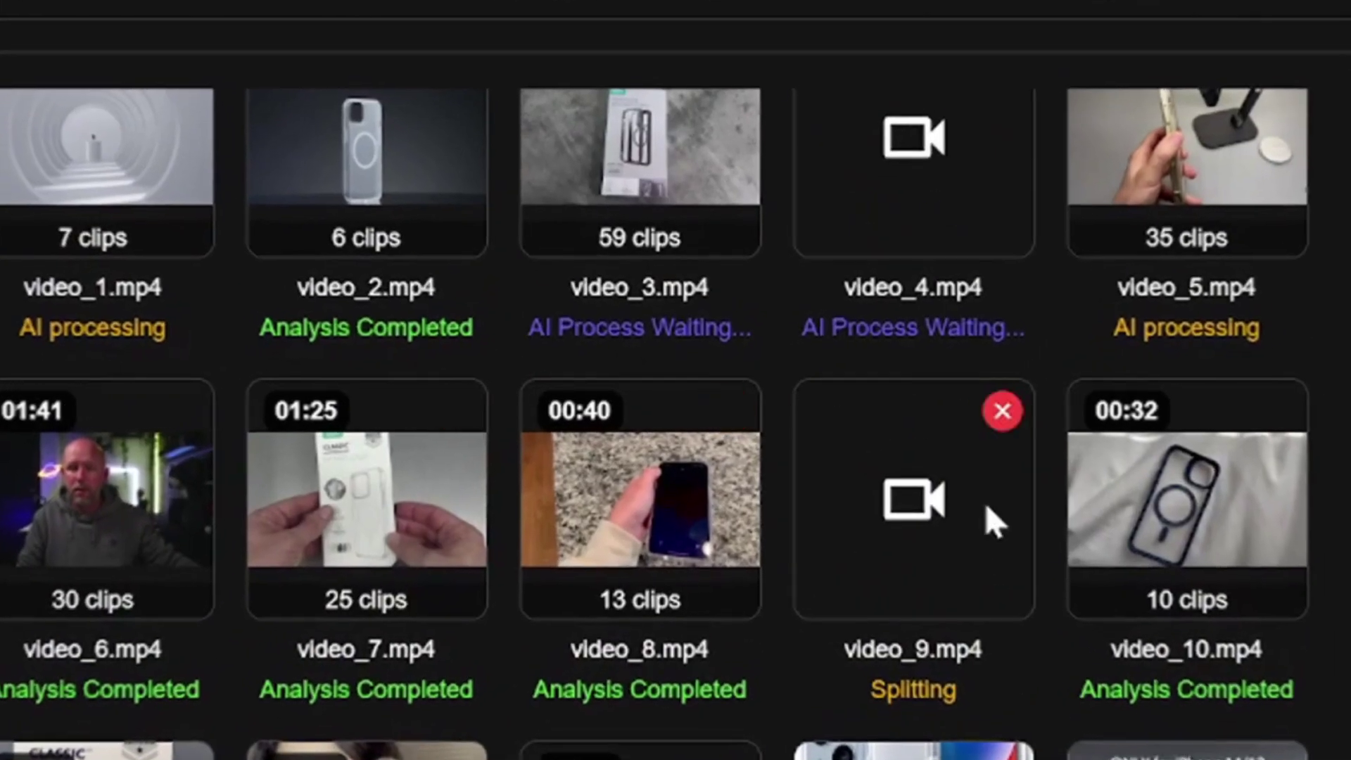
pyautogui.scroll(-10, 450, 633)
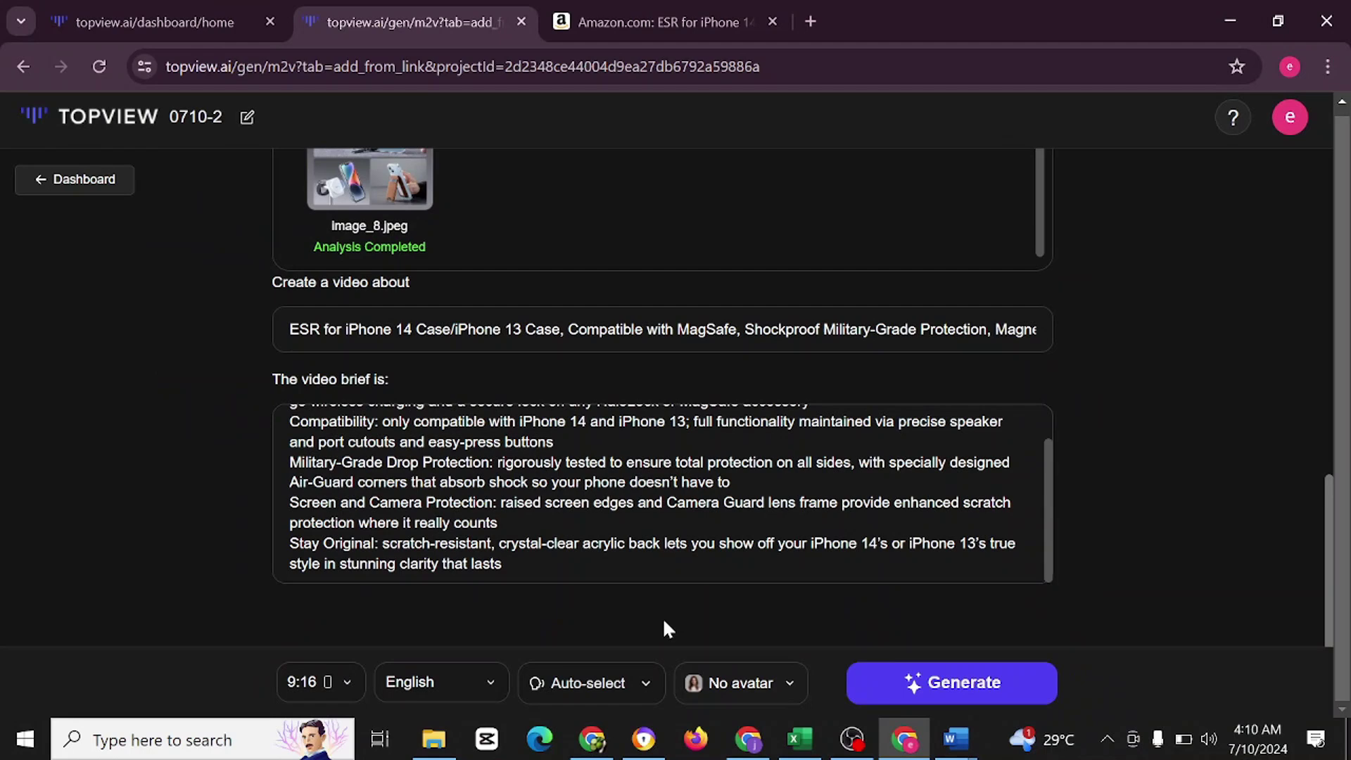
# Replace 'No avatar' with the 'Anna sits on the sofa 1' presenter avatar.
pyautogui.click(787, 683)
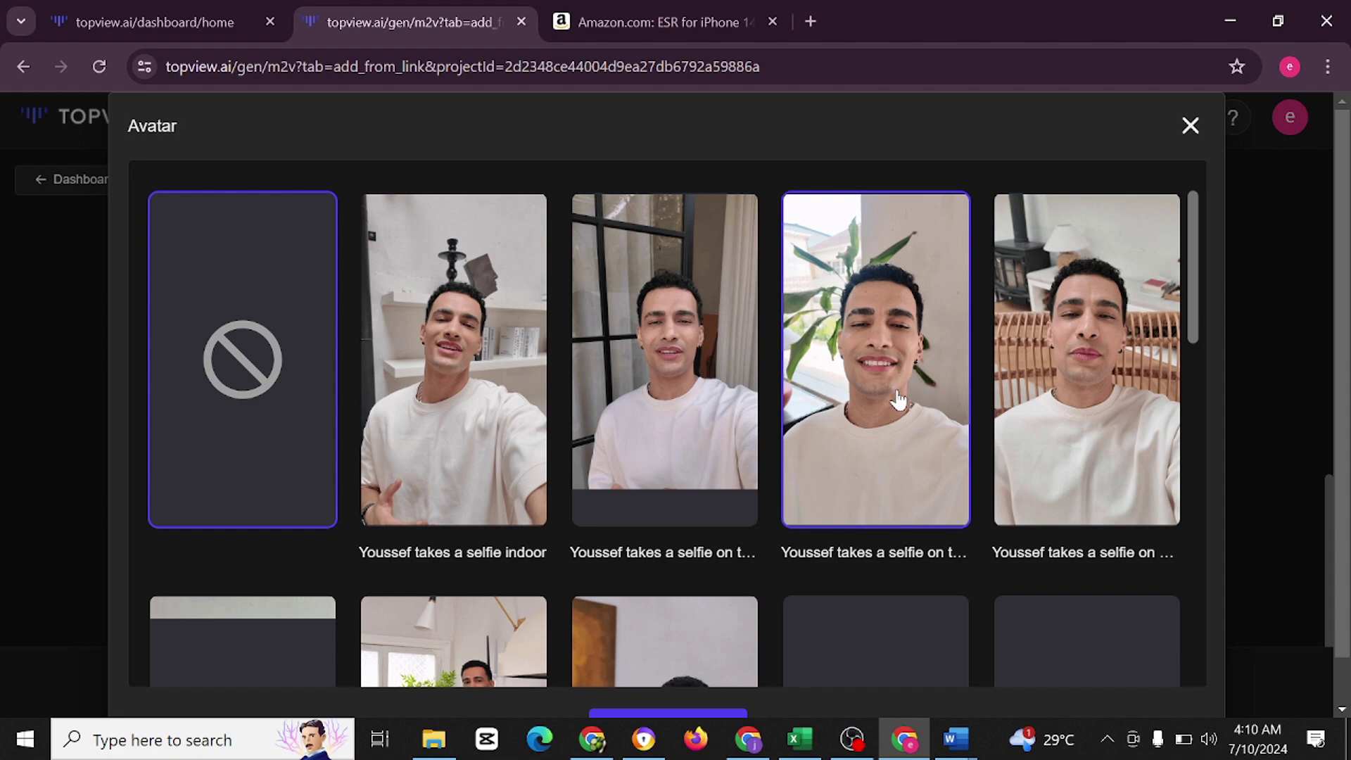
pyautogui.scroll(-5, 572, 405)
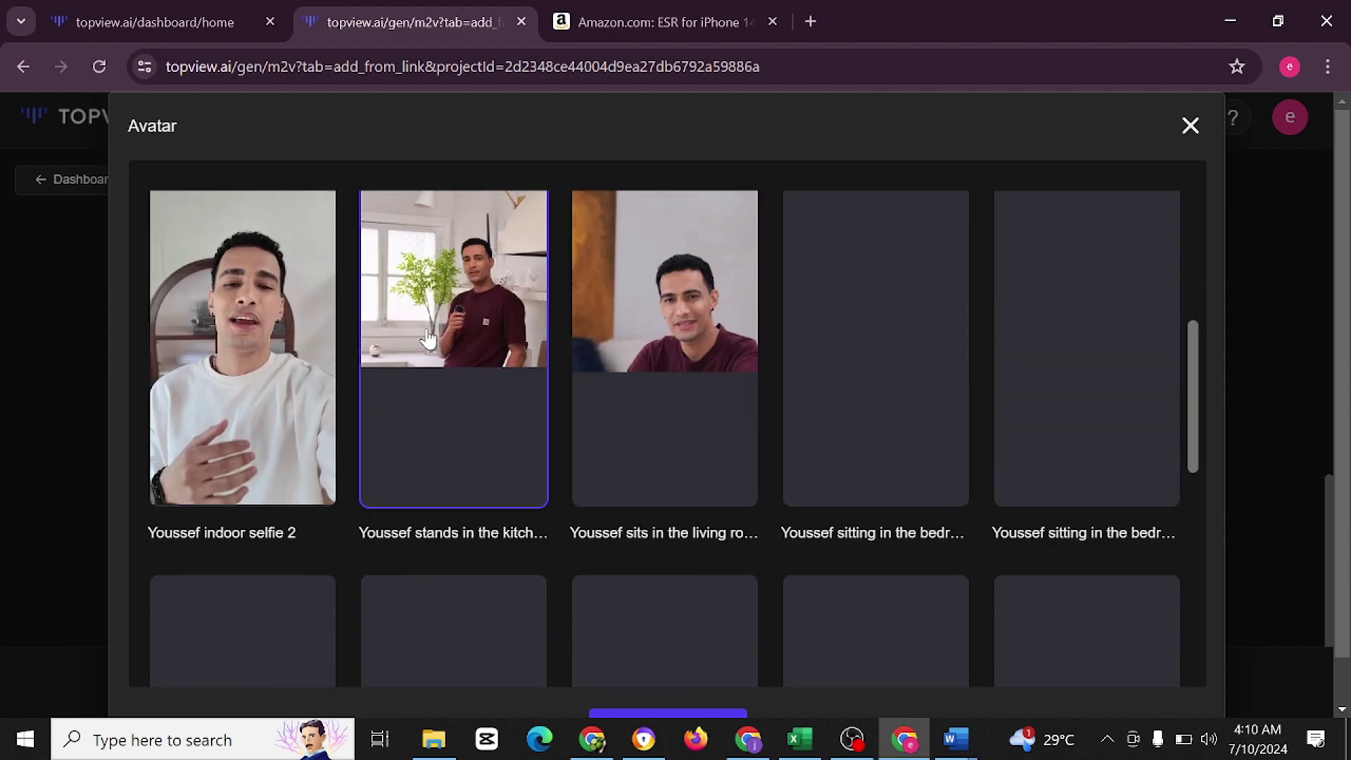
pyautogui.scroll(-3, 669, 338)
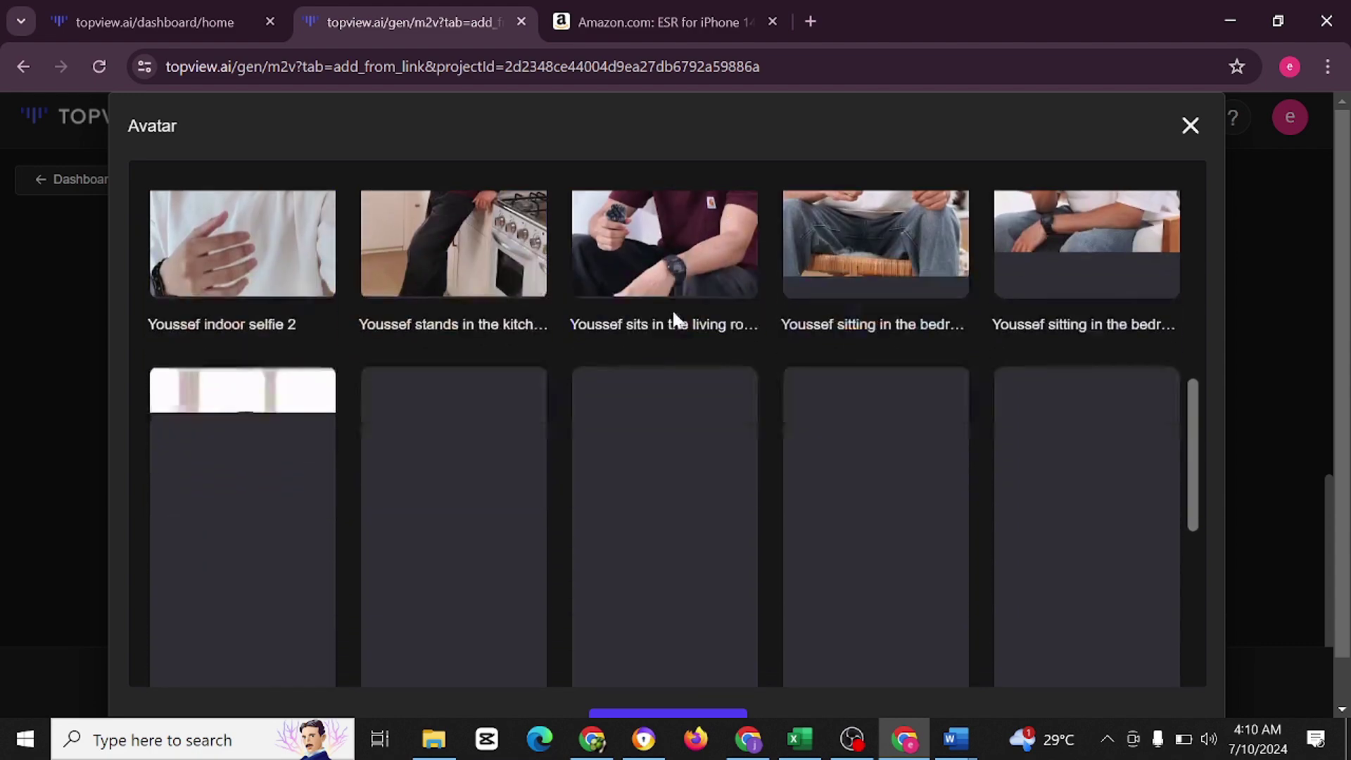
pyautogui.scroll(-3, 672, 352)
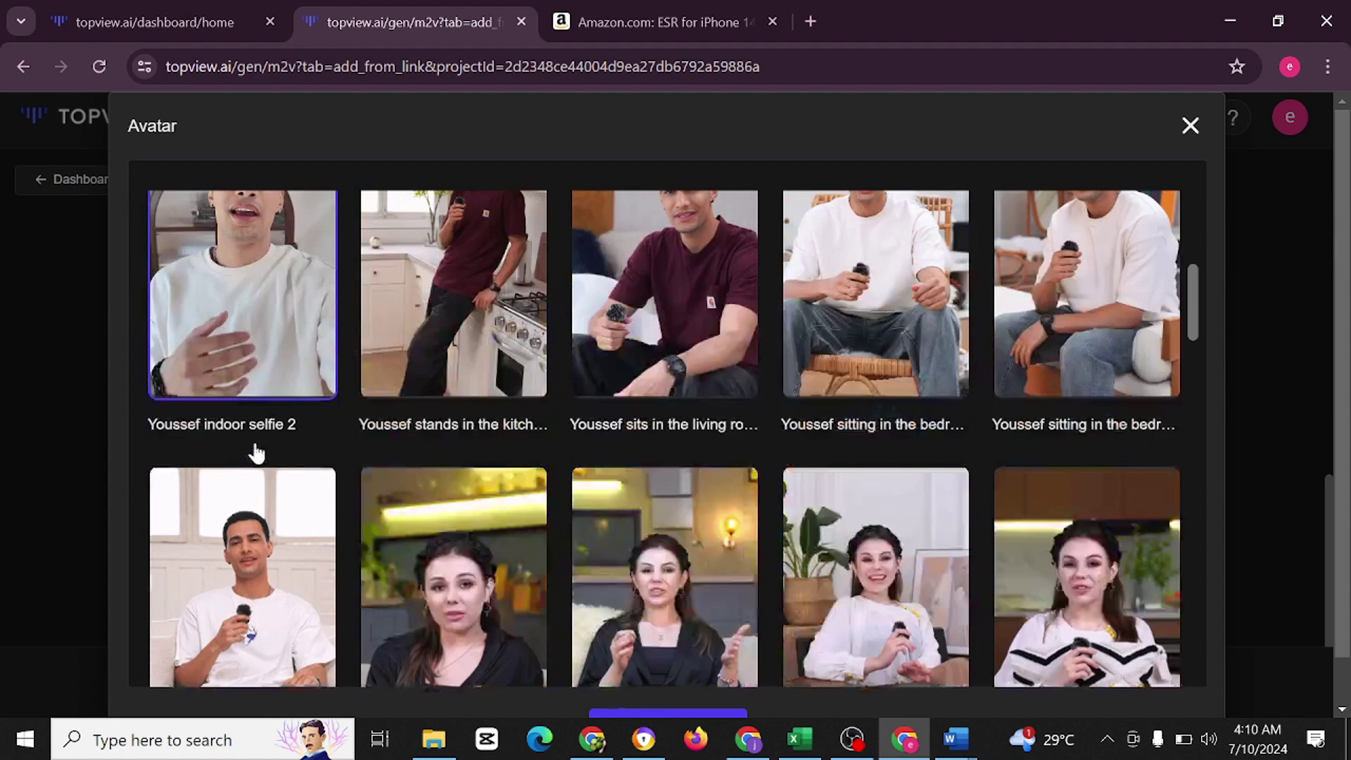
pyautogui.scroll(-3, 629, 420)
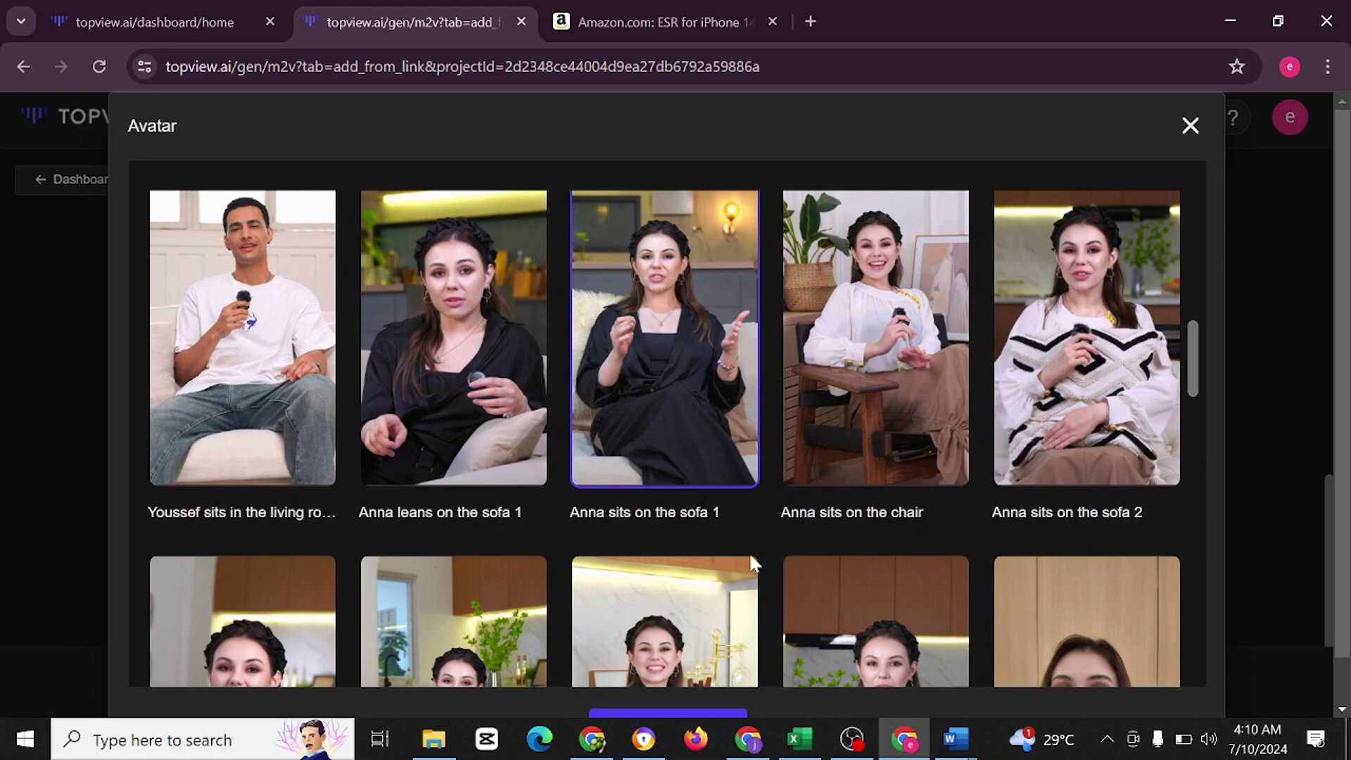
pyautogui.scroll(-5, 752, 561)
pyautogui.click(669, 680)
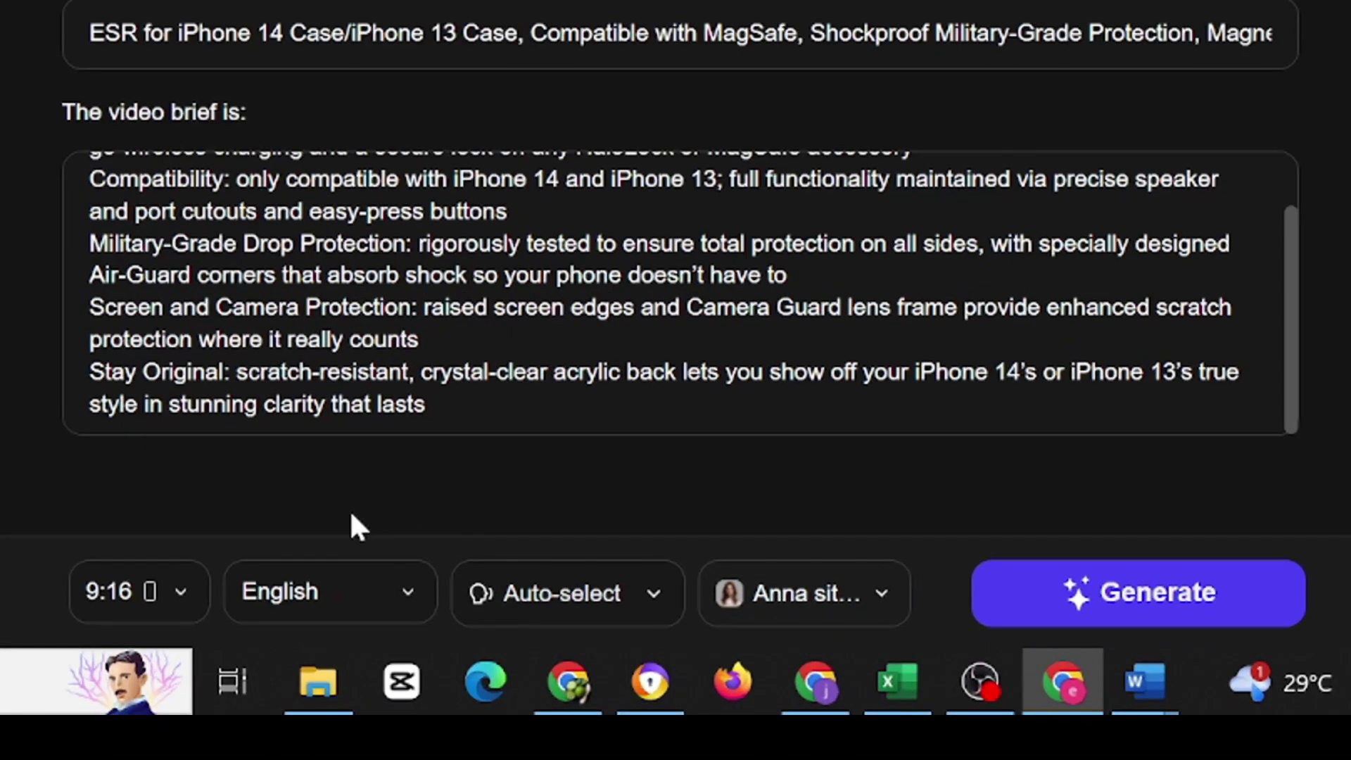
pyautogui.click(387, 597)
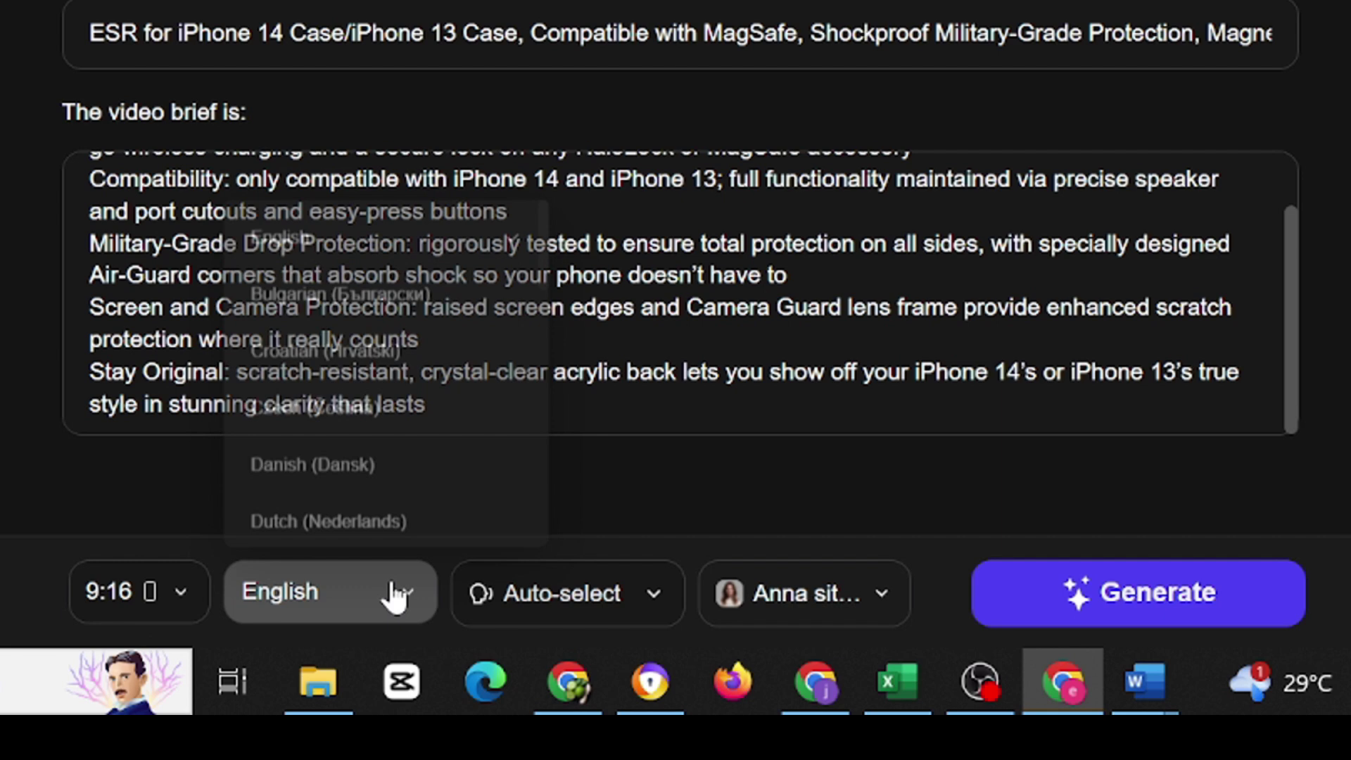
pyautogui.scroll(-5, 390, 345)
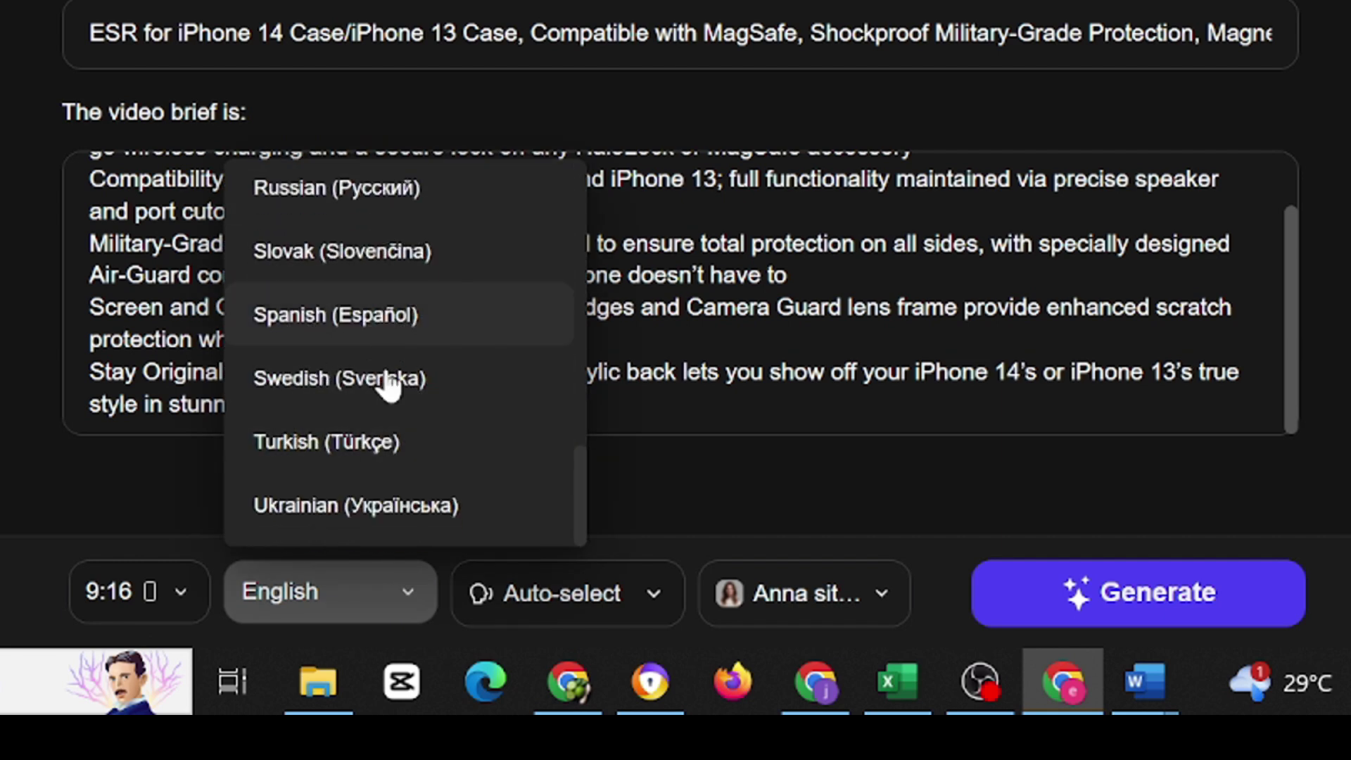
pyautogui.scroll(5, 380, 377)
pyautogui.scroll(5, 386, 356)
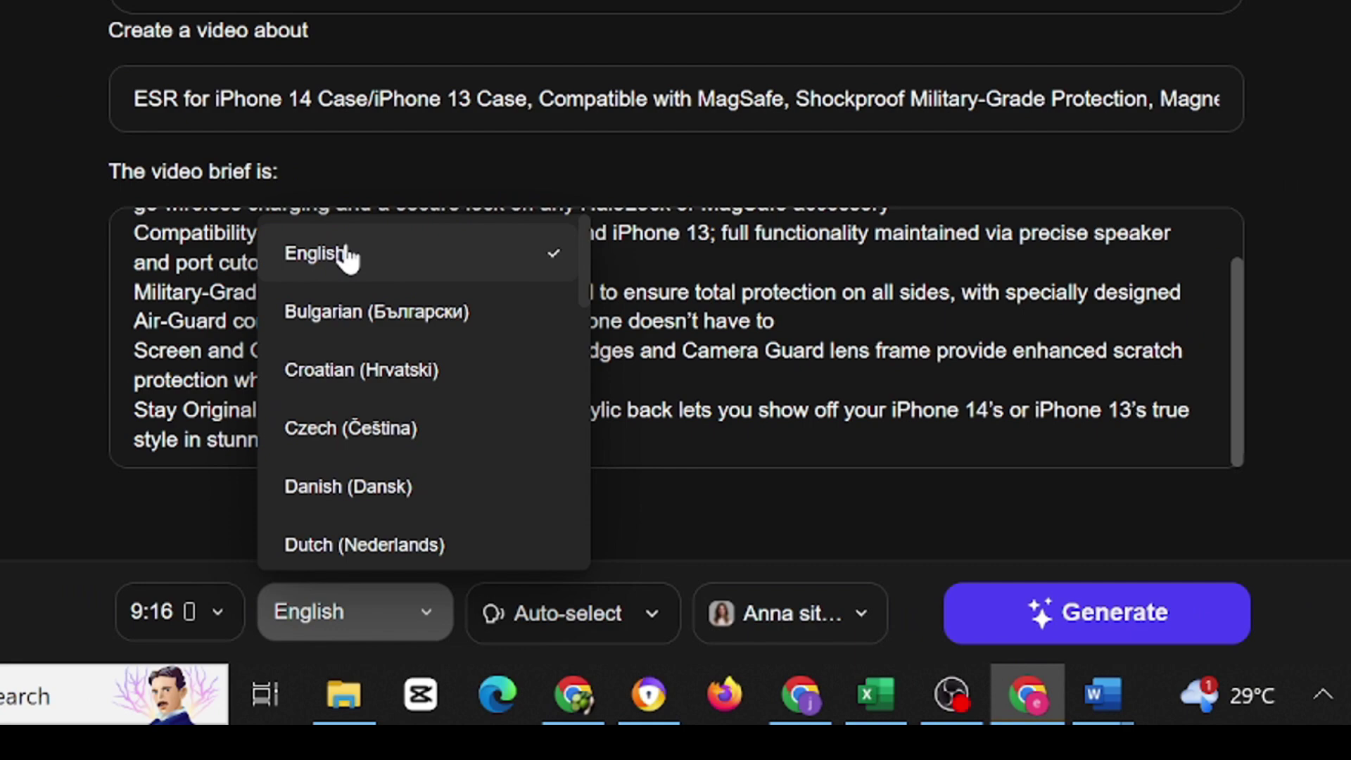
pyautogui.click(345, 211)
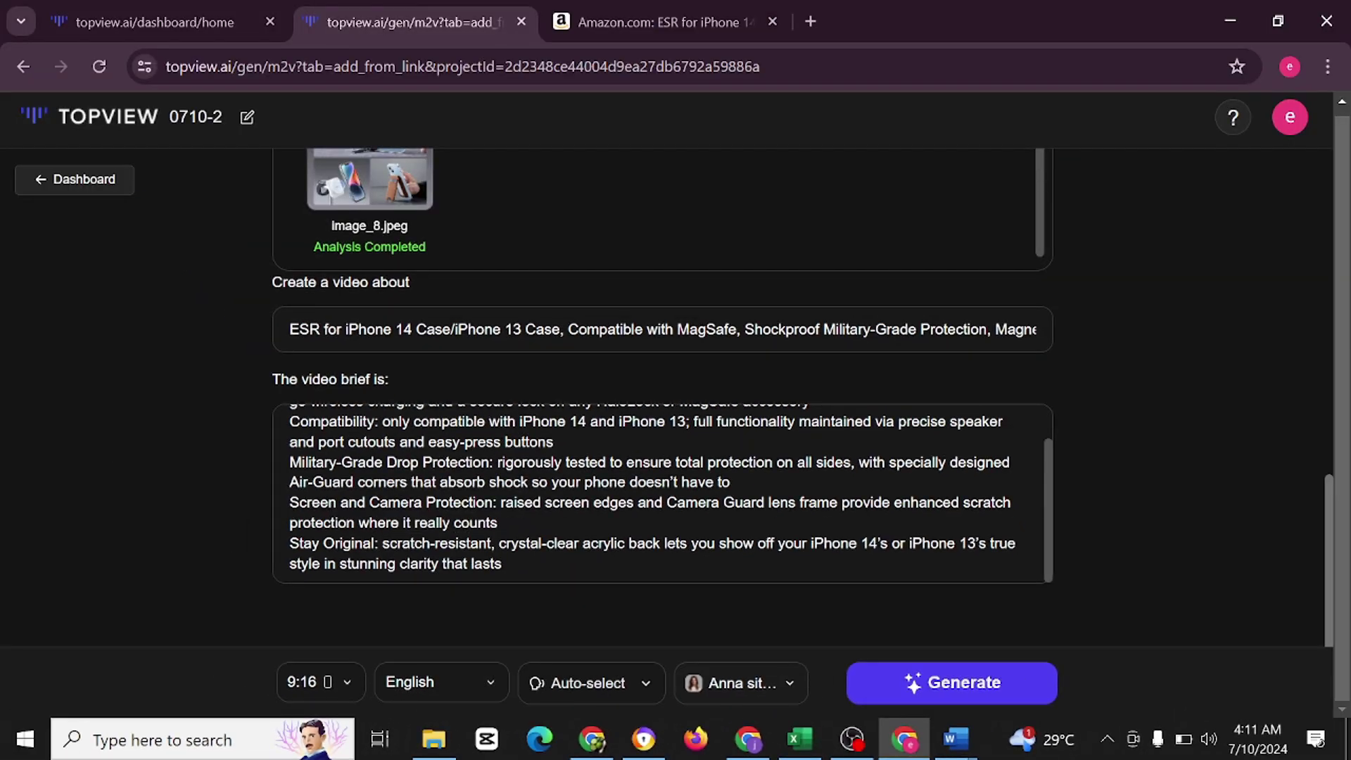
pyautogui.click(347, 677)
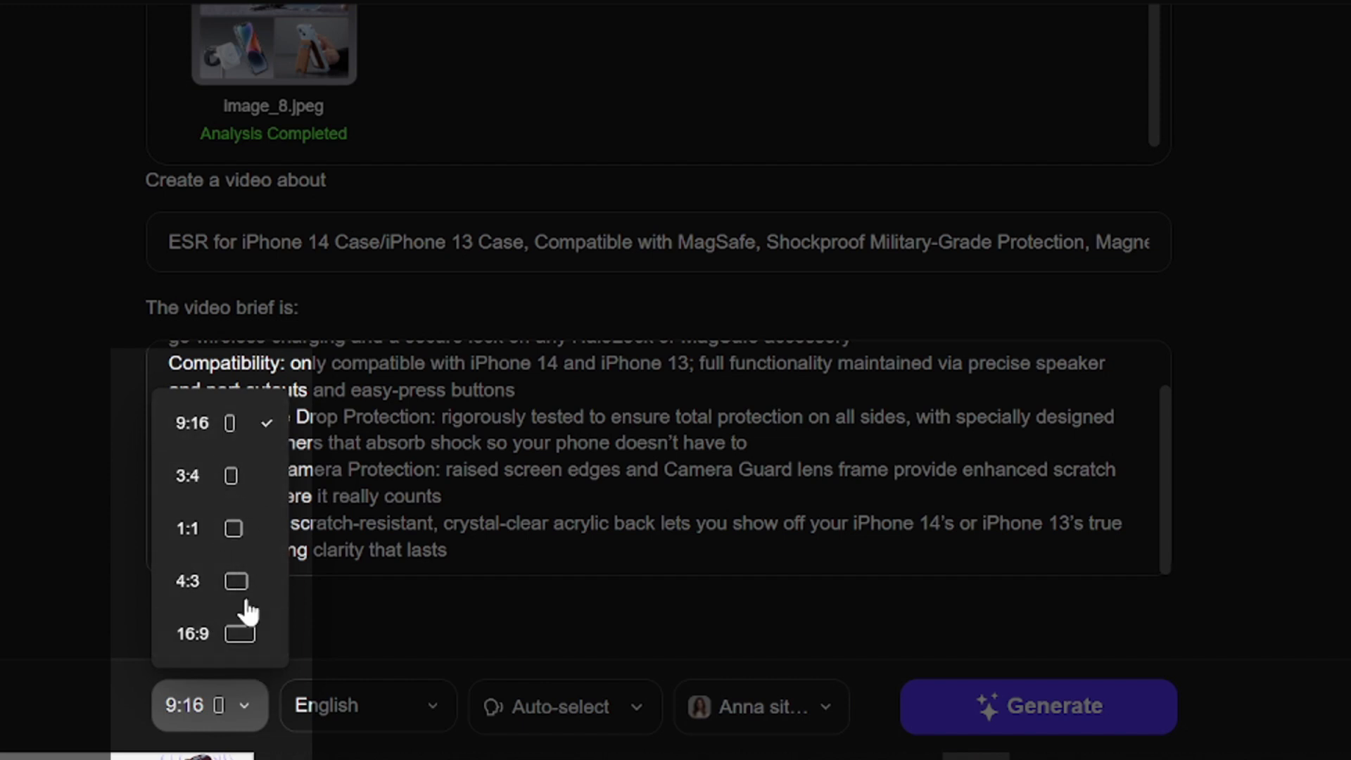
pyautogui.click(206, 430)
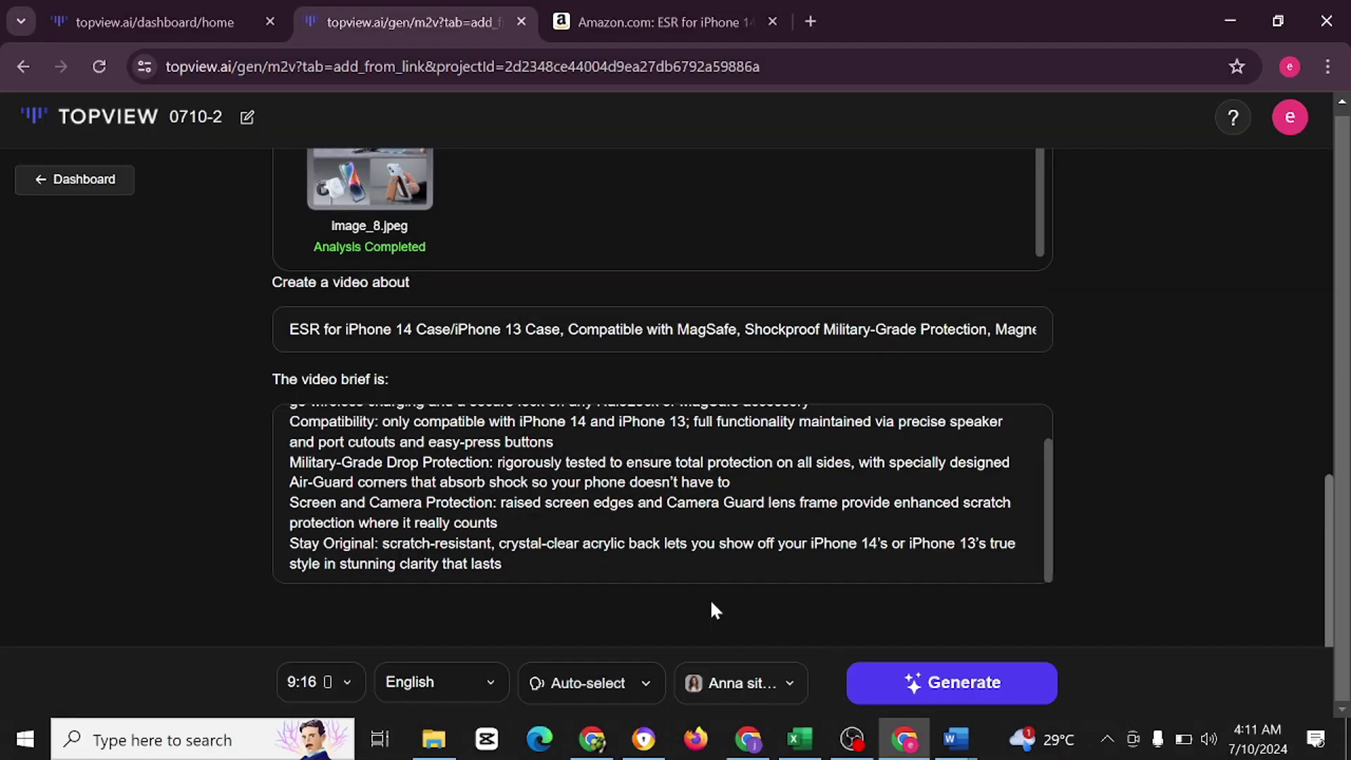
# Start generating the ESR ad video from the completed brief.
pyautogui.click(939, 683)
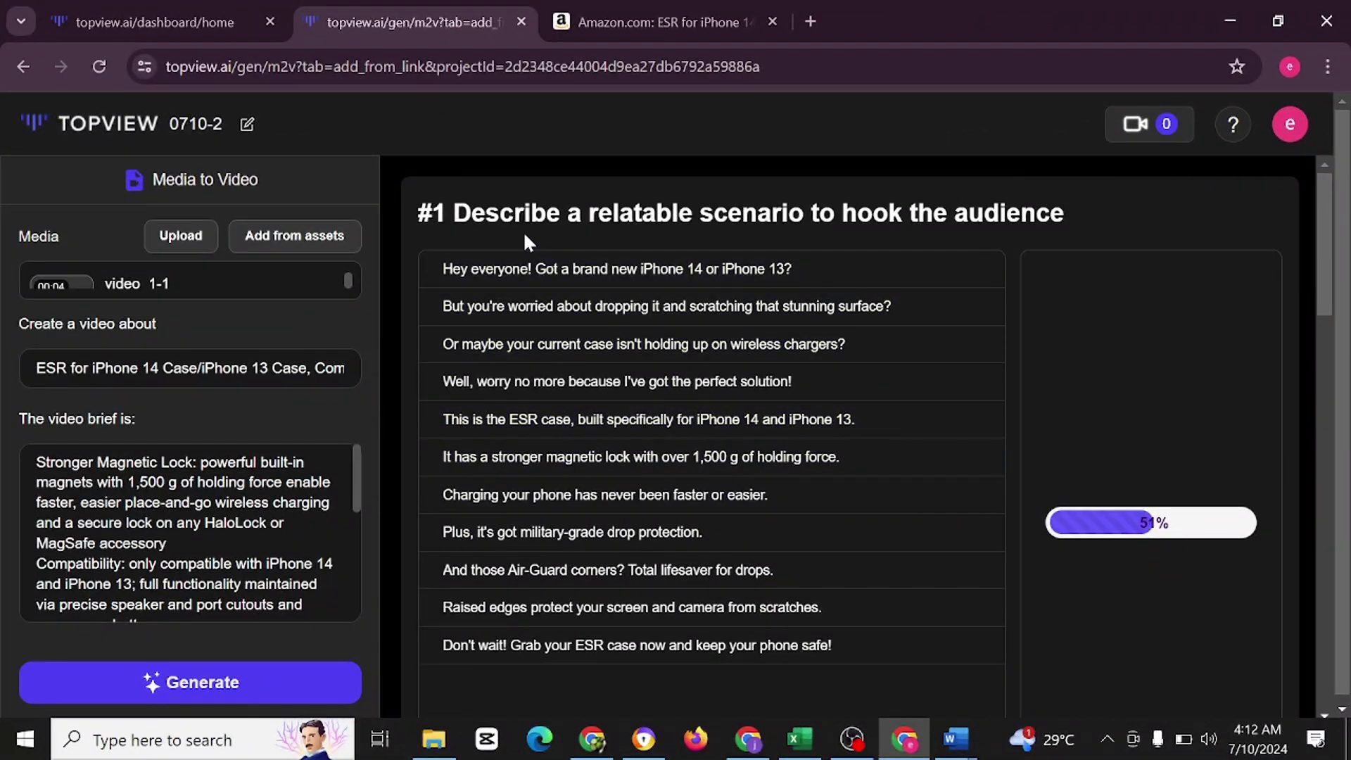
# Review the generated hook, surprising-facts and create-tension script sections.
pyautogui.scroll(-10, 642, 426)
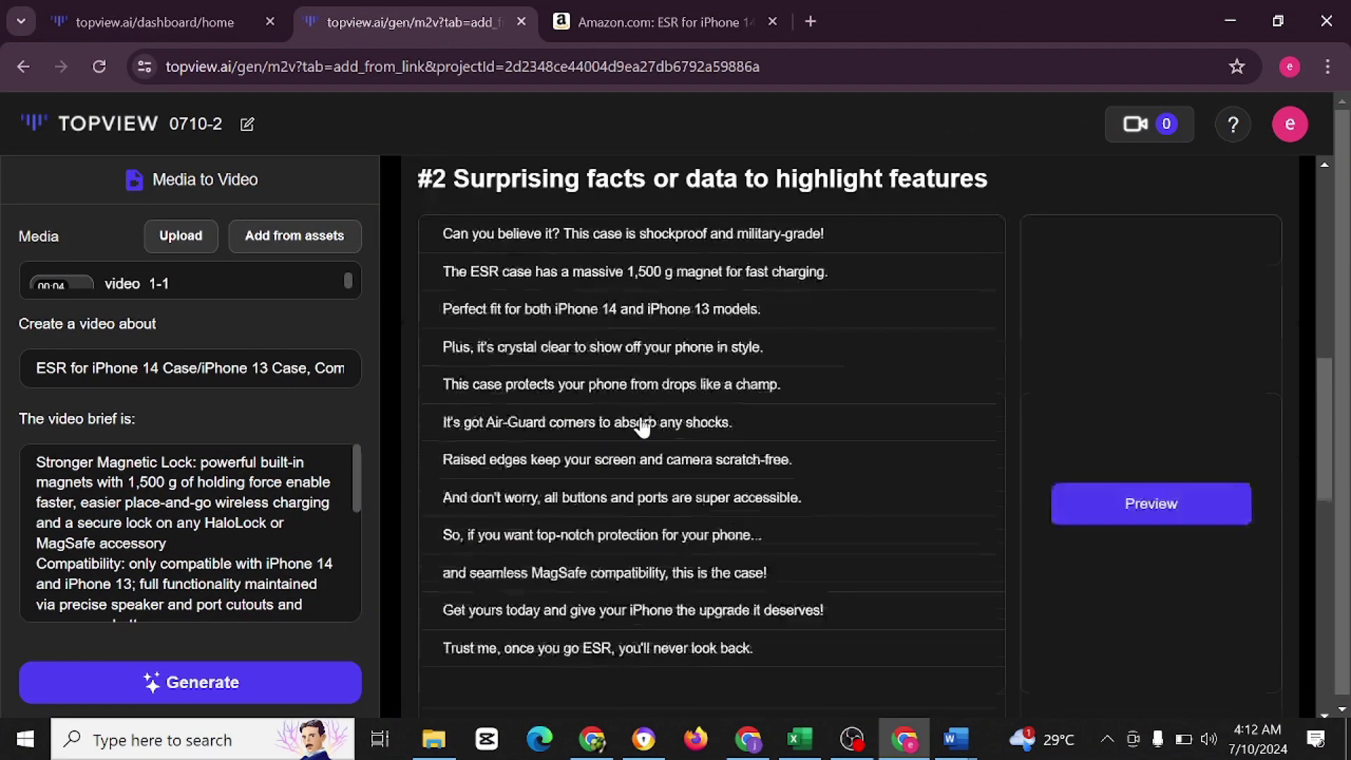
pyautogui.scroll(-12, 642, 426)
pyautogui.scroll(20, 850, 392)
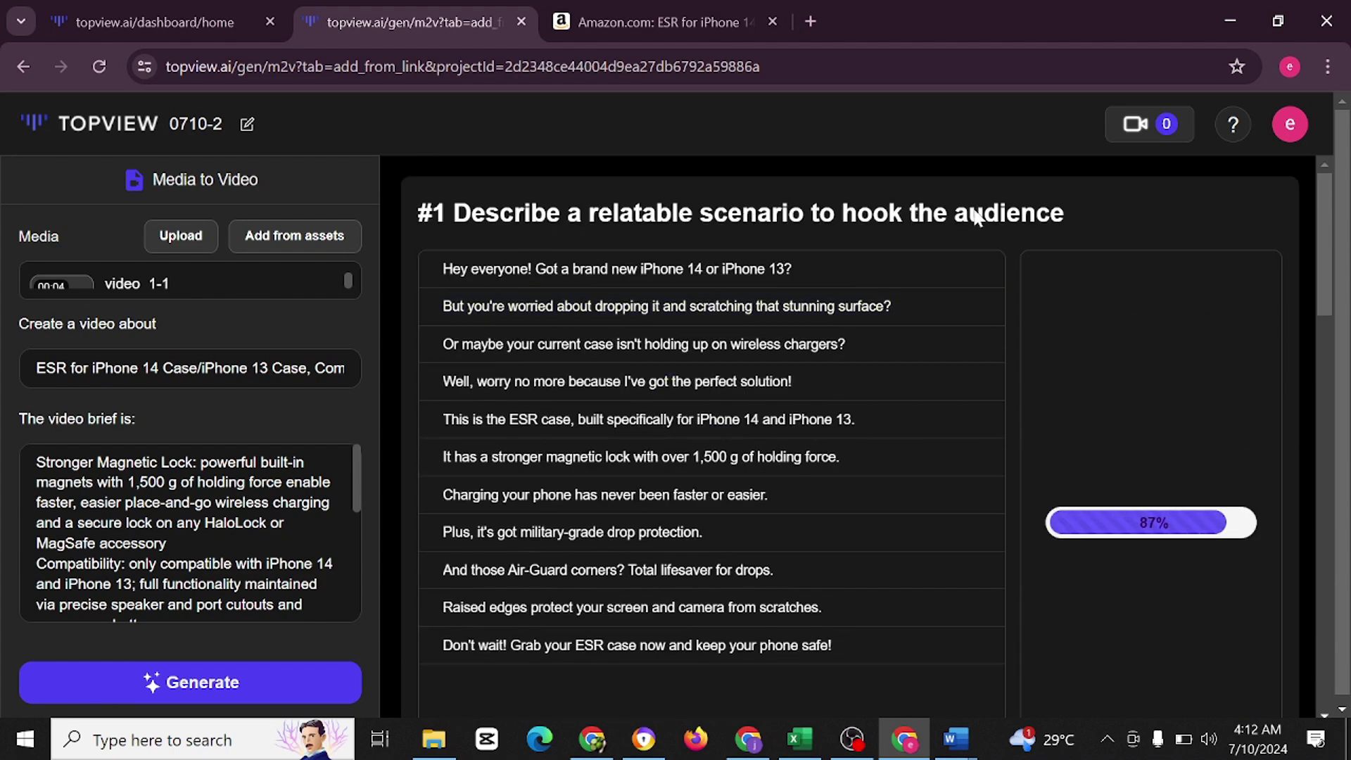
pyautogui.scroll(-10, 510, 231)
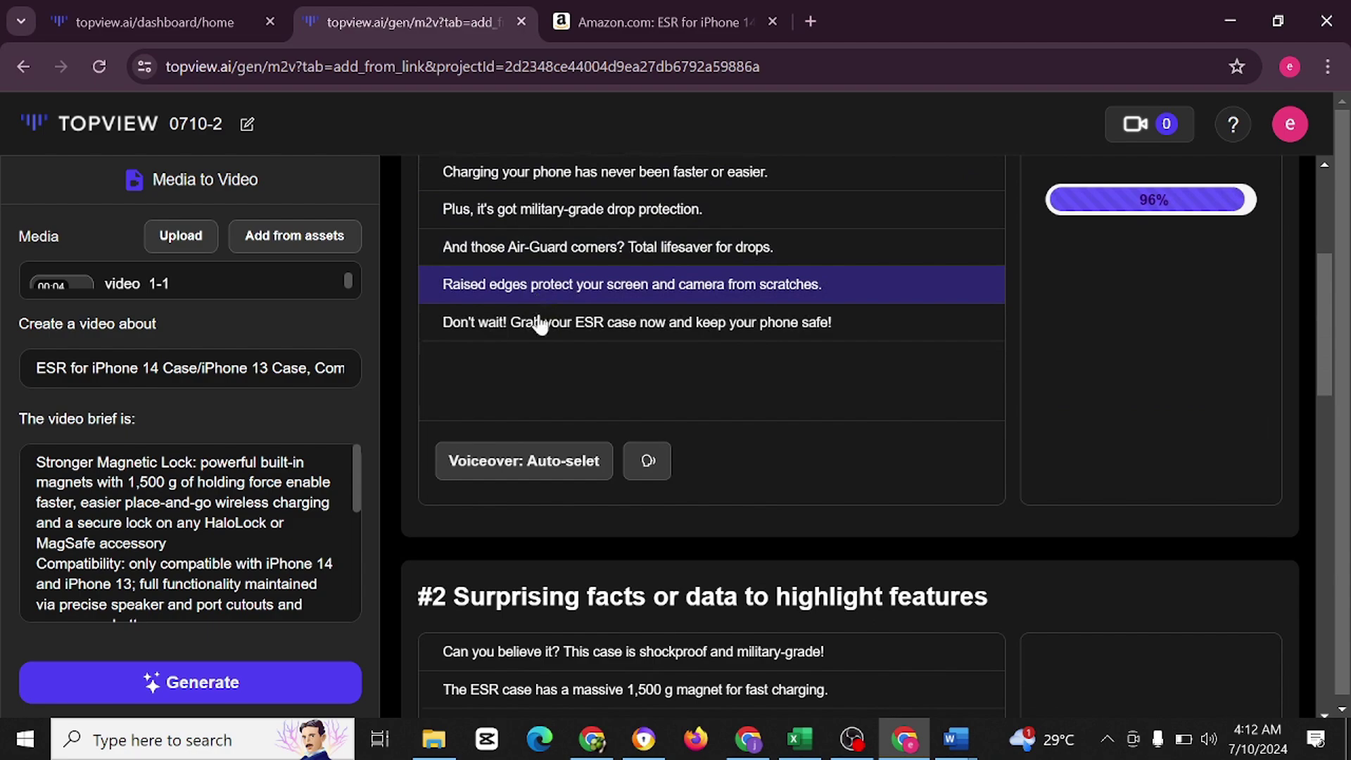
pyautogui.scroll(-5, 545, 508)
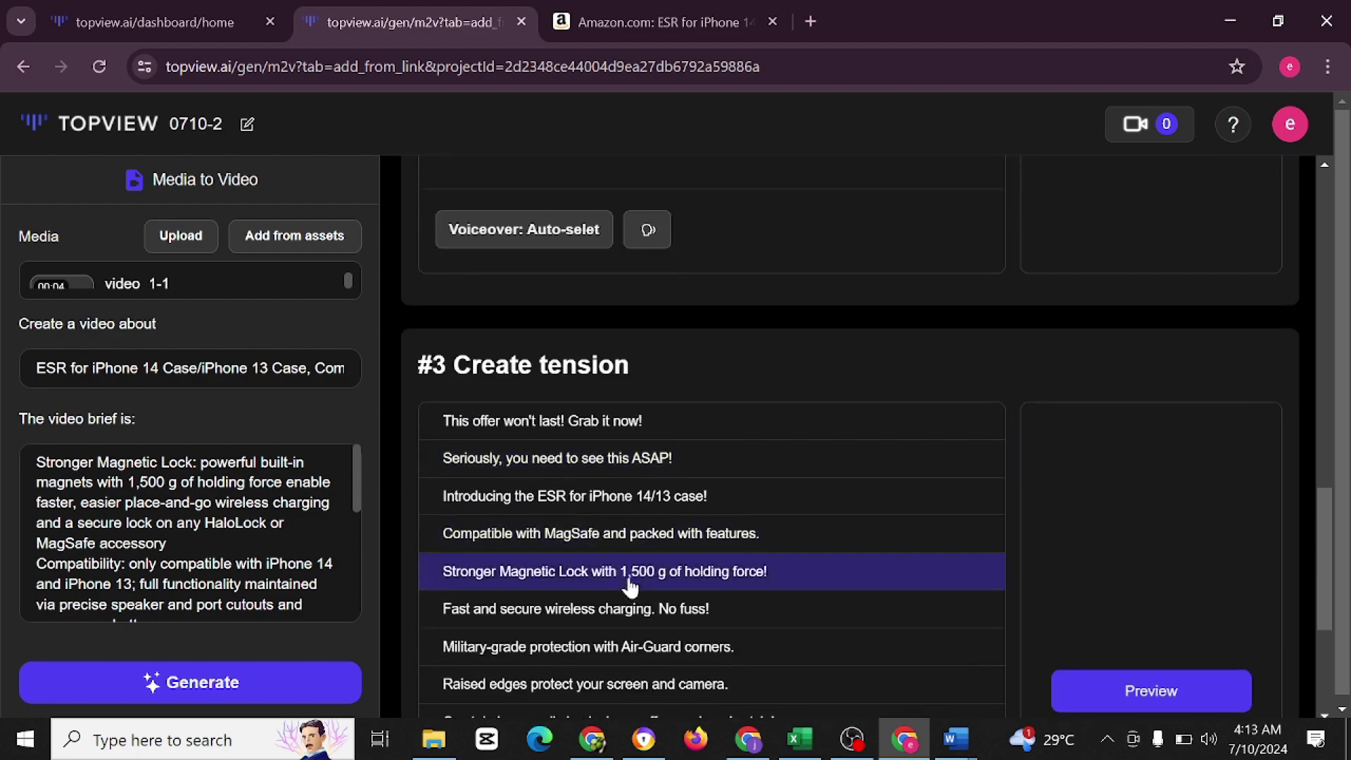
pyautogui.scroll(15, 627, 504)
pyautogui.scroll(-10, 821, 480)
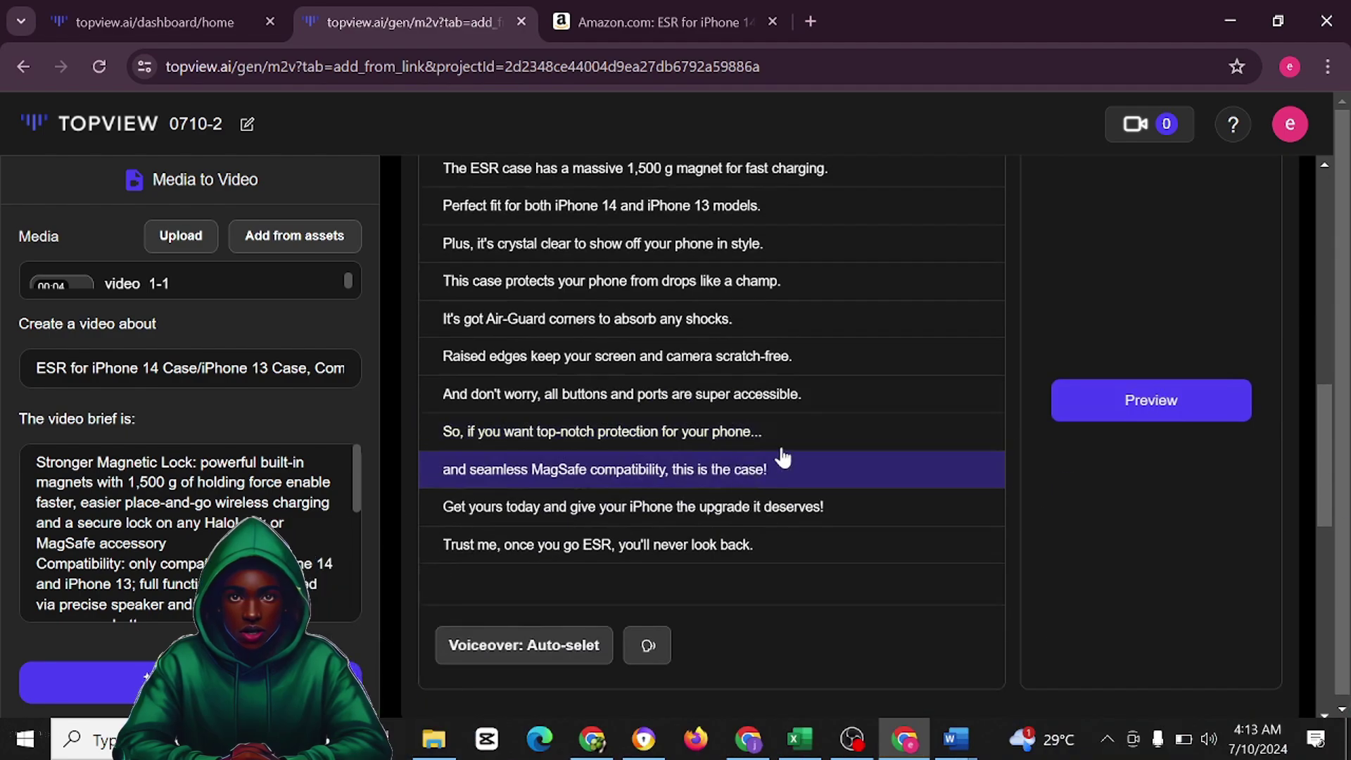
pyautogui.scroll(10, 686, 558)
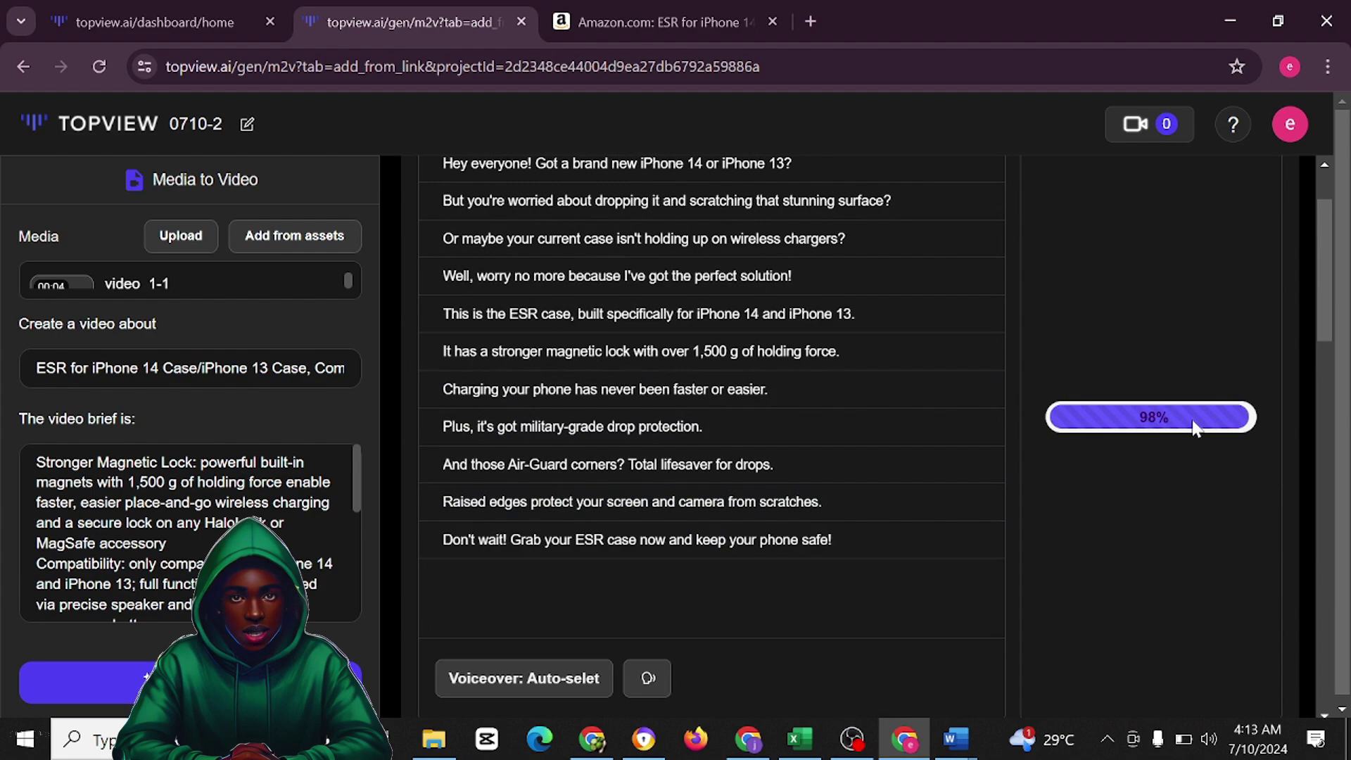
pyautogui.scroll(-9, 1133, 415)
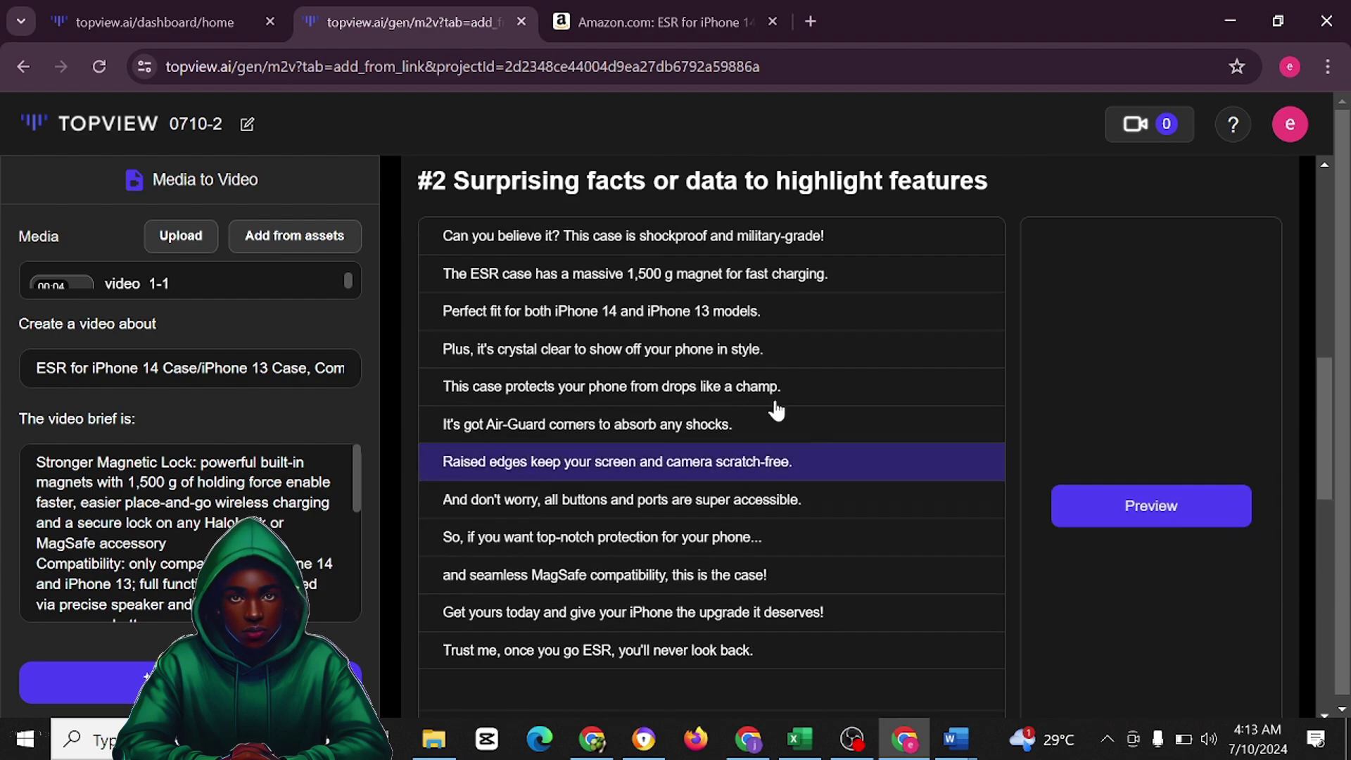
# Start rendering the Create tension section's preview and watch it reach 37%.
pyautogui.click(1144, 514)
pyautogui.scroll(-8, 953, 536)
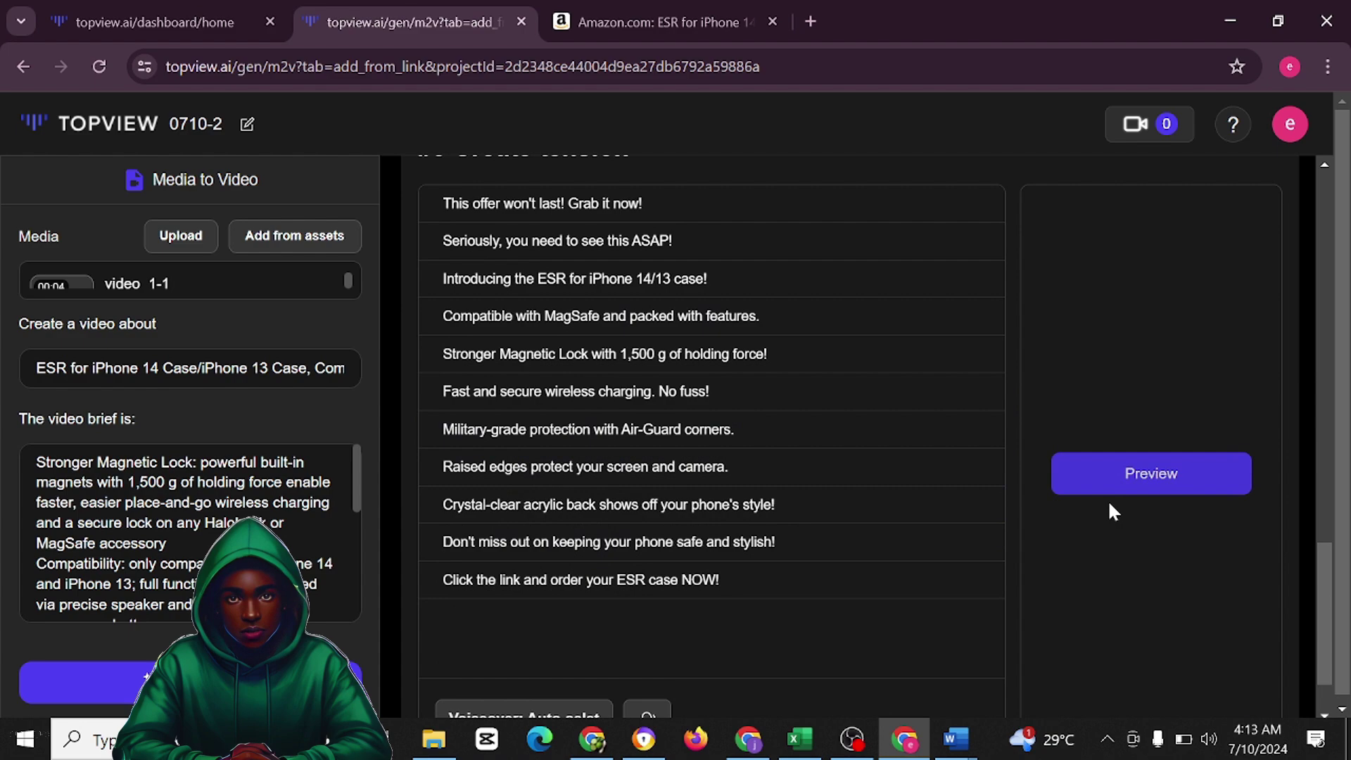
pyautogui.scroll(15, 802, 515)
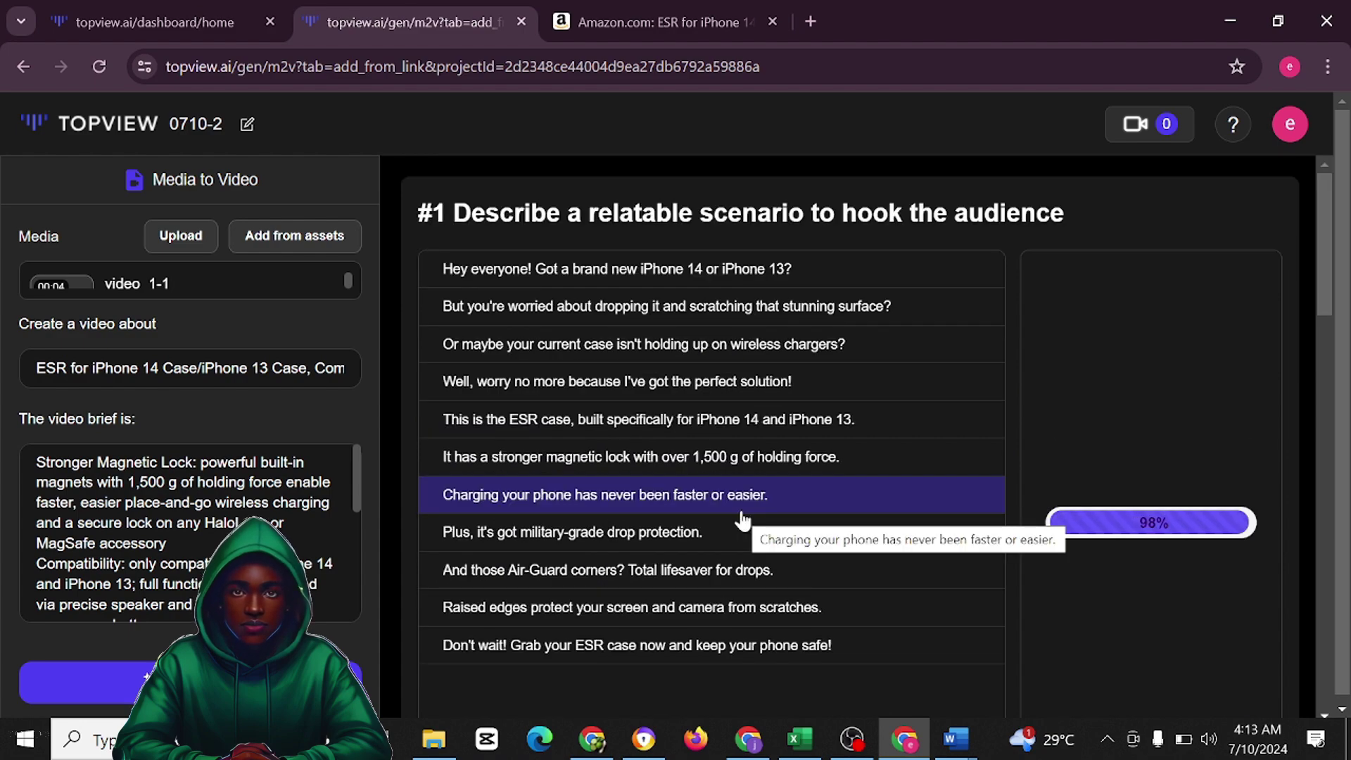
pyautogui.scroll(-15, 1071, 458)
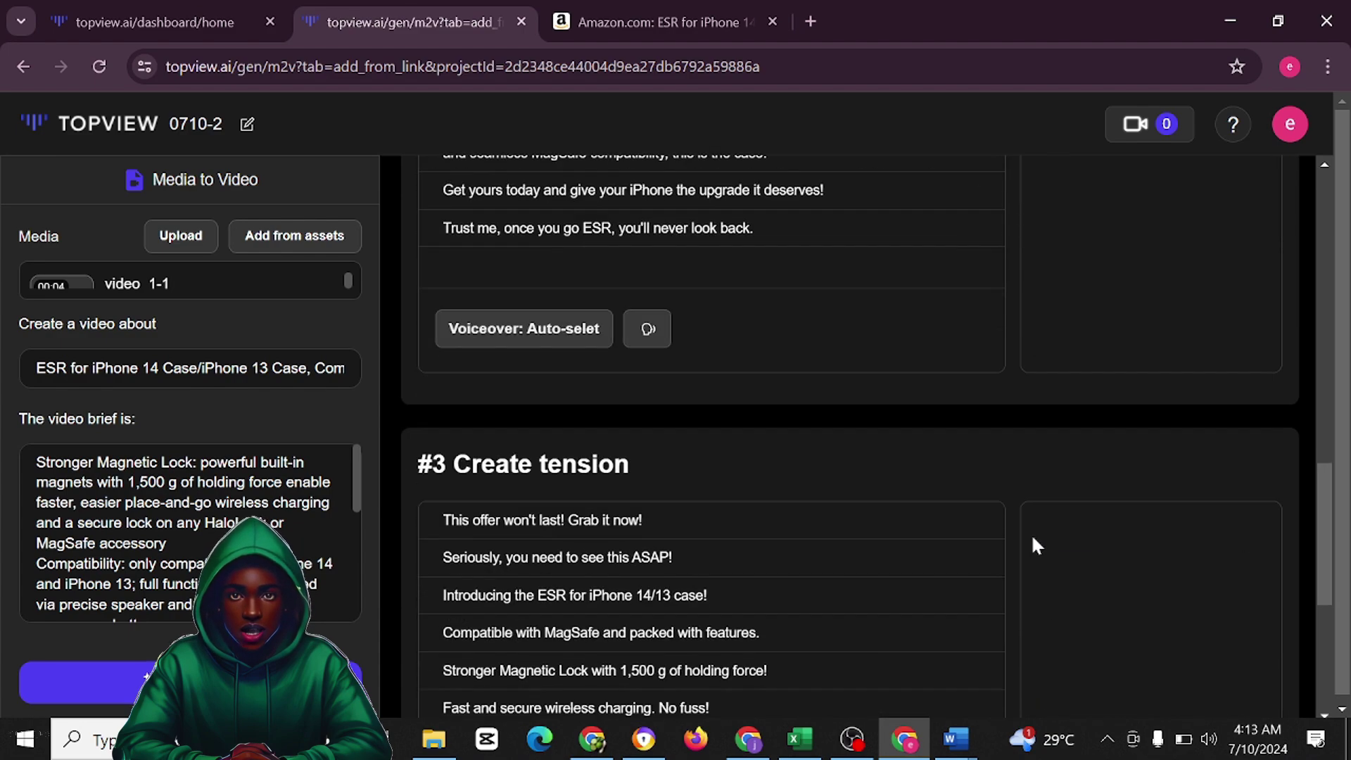
pyautogui.scroll(-4, 885, 541)
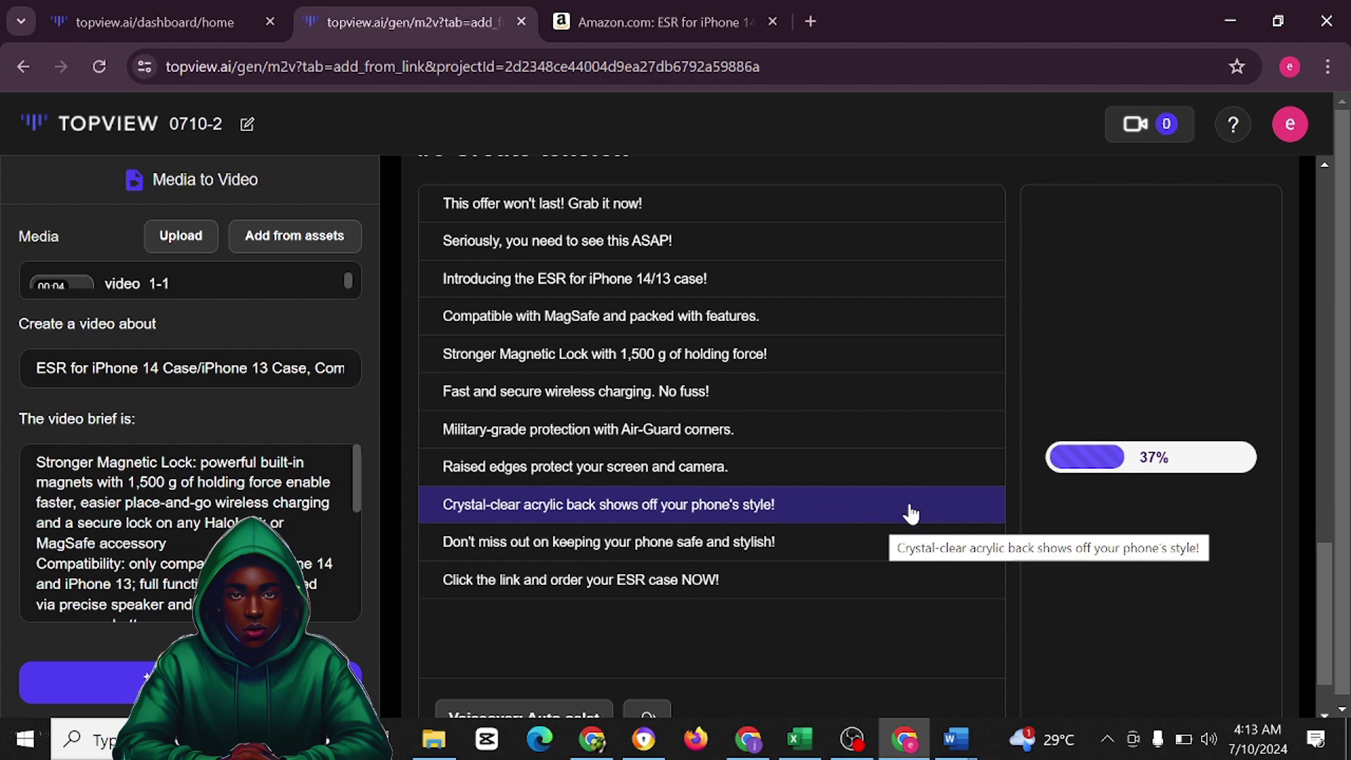
# Play section #1's finished 0:43 preview with the Anna avatar narrating.
pyautogui.scroll(-1, 914, 492)
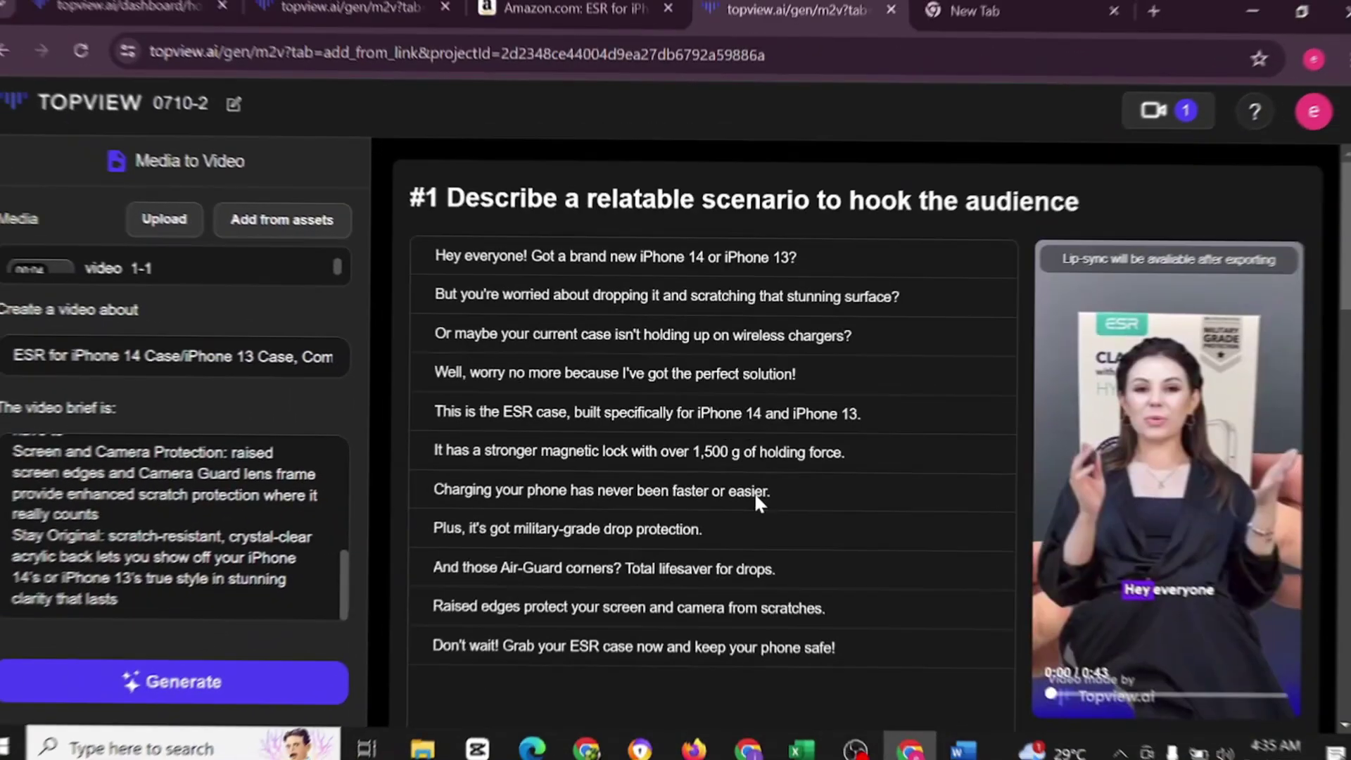
pyautogui.scroll(-3, 760, 485)
pyautogui.scroll(4, 1075, 317)
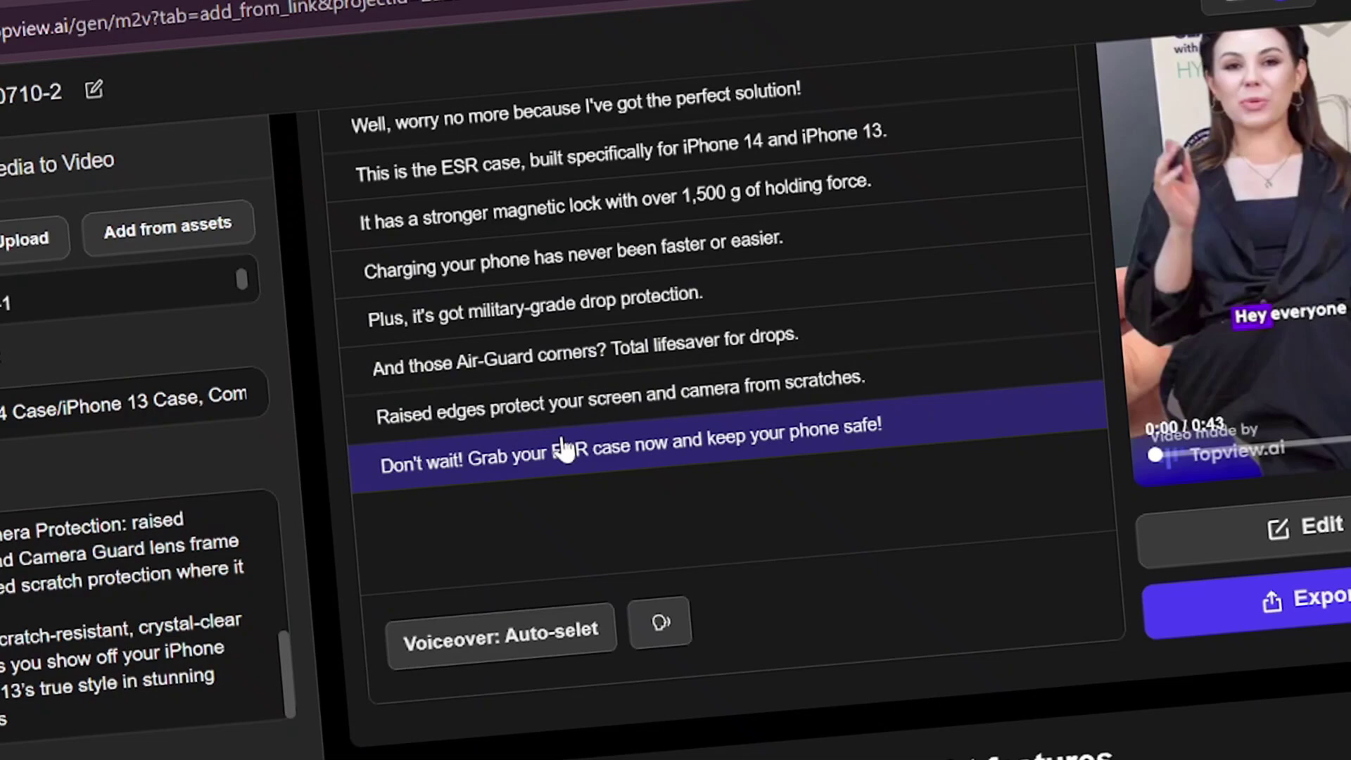
pyautogui.scroll(3, 619, 369)
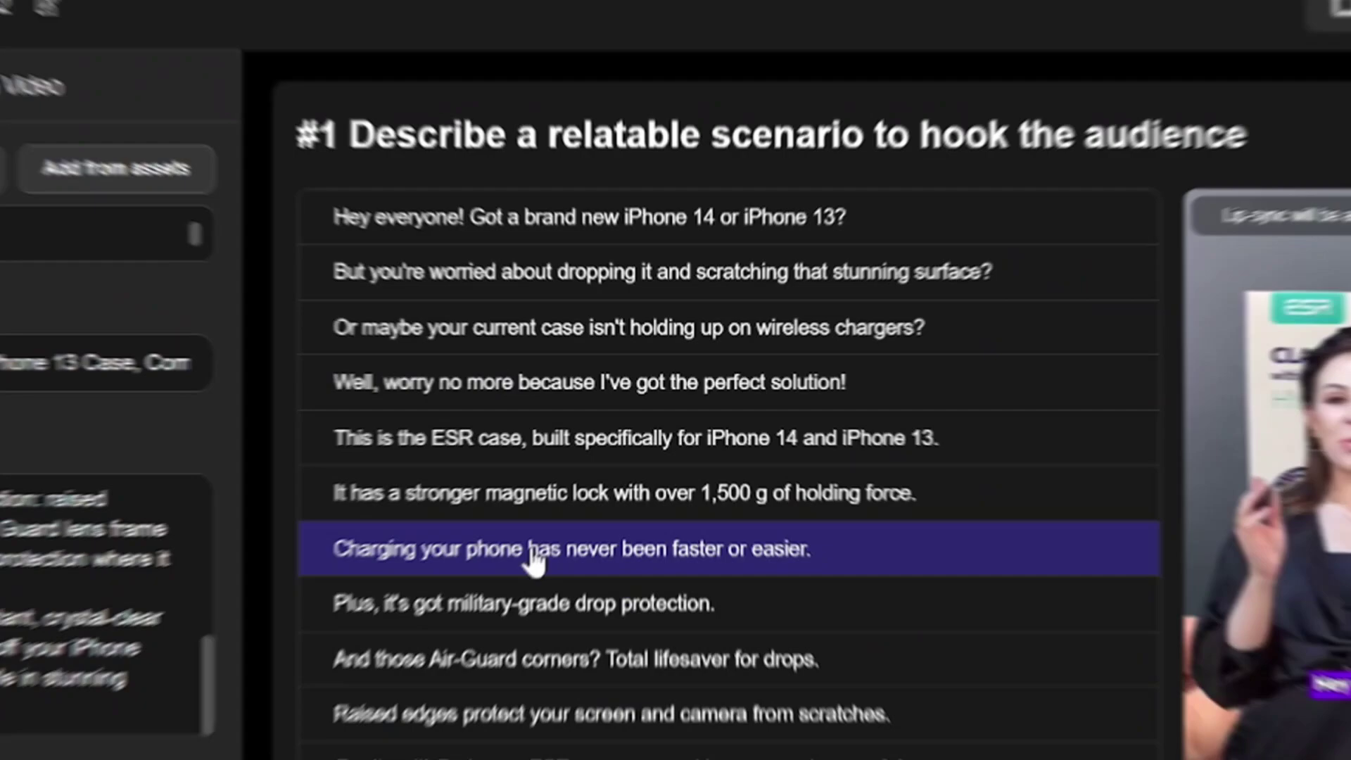
pyautogui.scroll(-4, 634, 493)
pyautogui.scroll(3, 1126, 295)
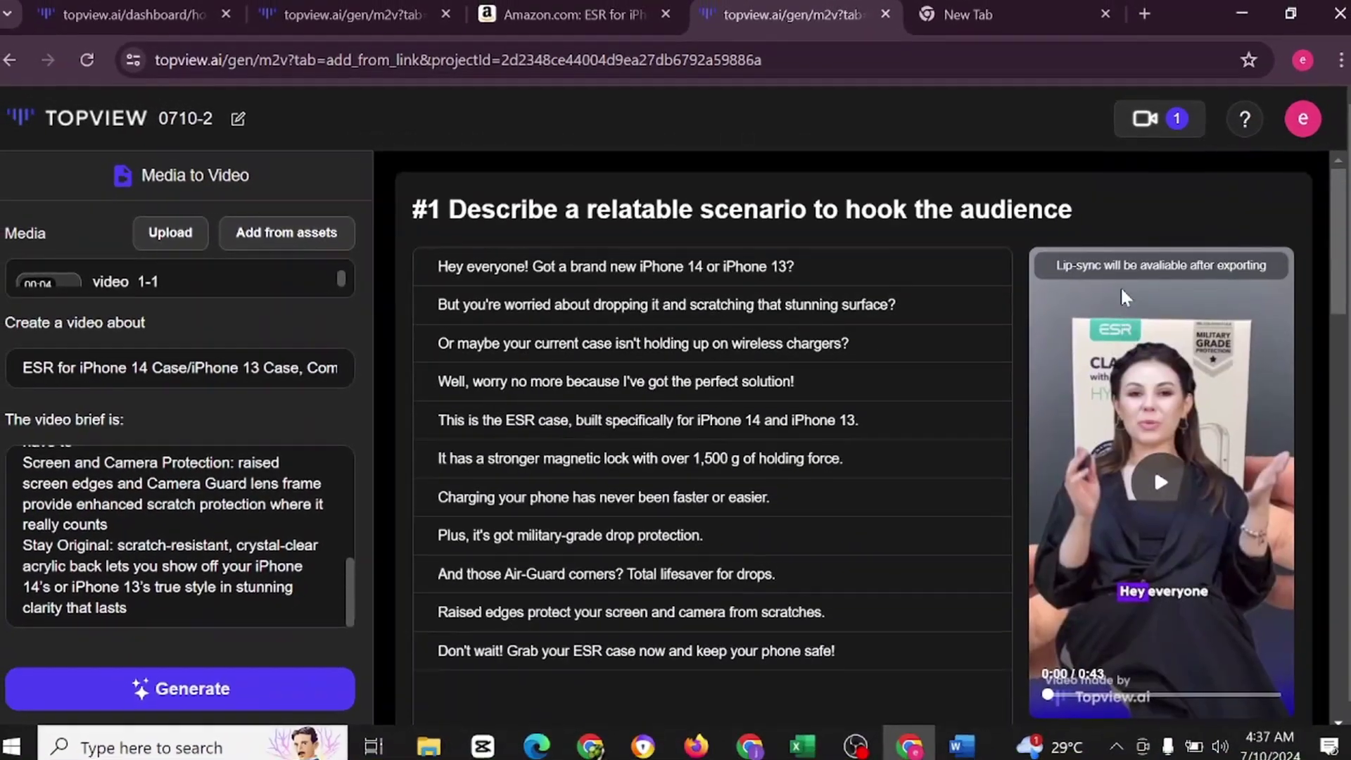
pyautogui.scroll(-1, 1161, 387)
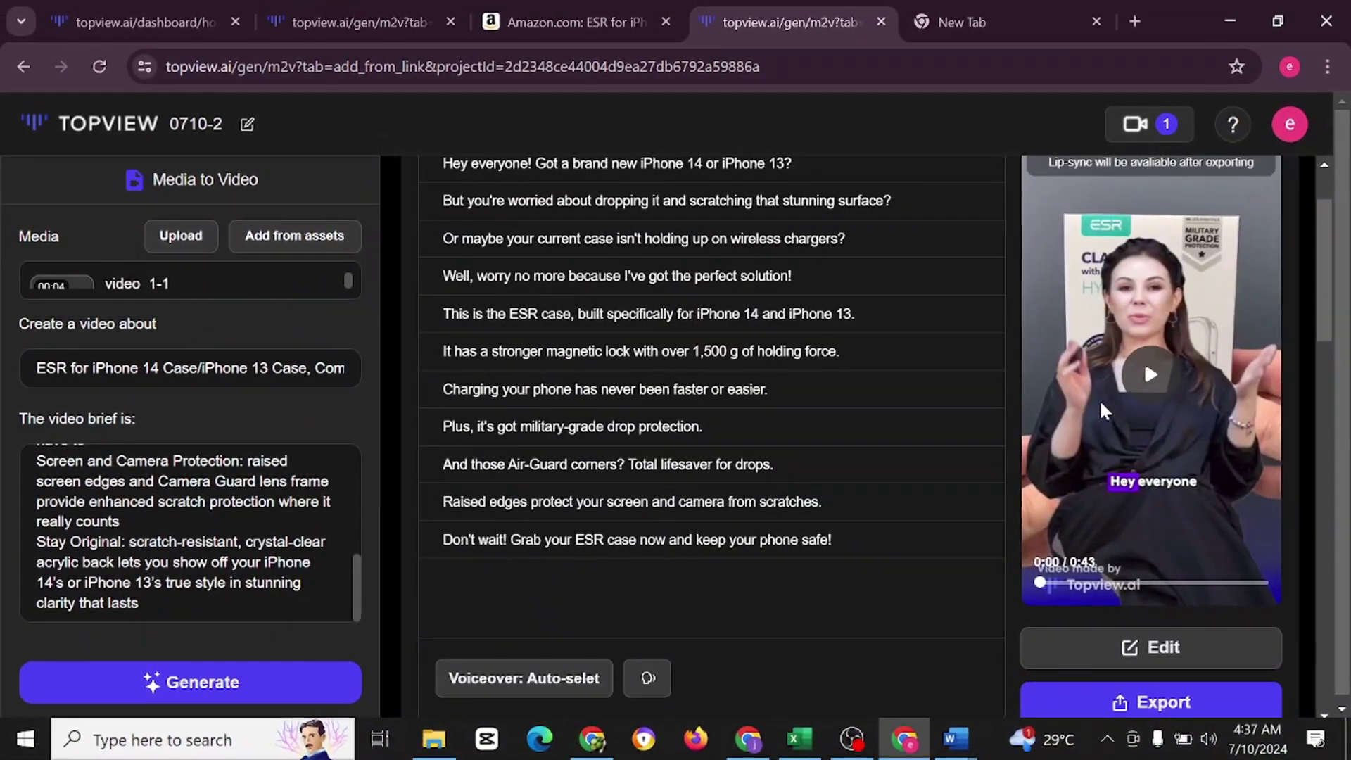
pyautogui.scroll(2, 1099, 399)
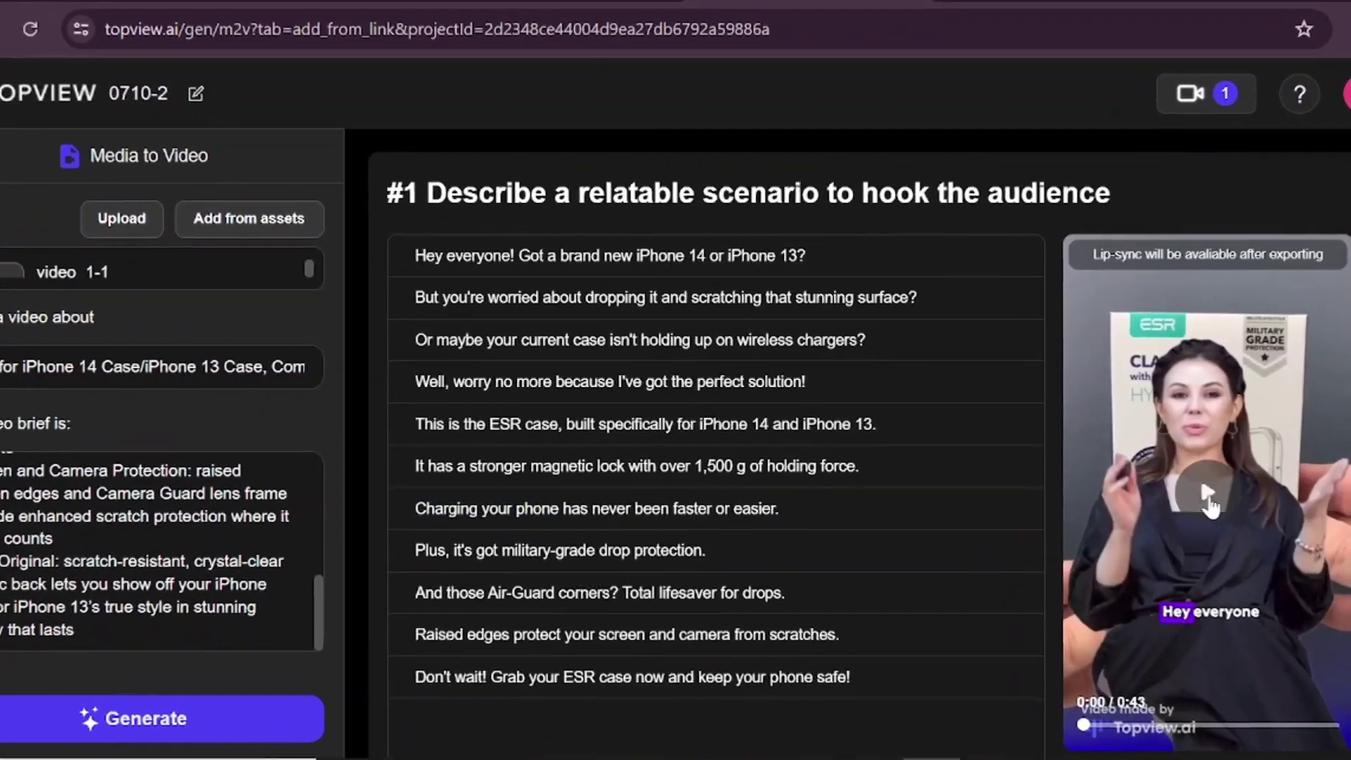
pyautogui.moveTo(1160, 492)
pyautogui.click(1260, 505)
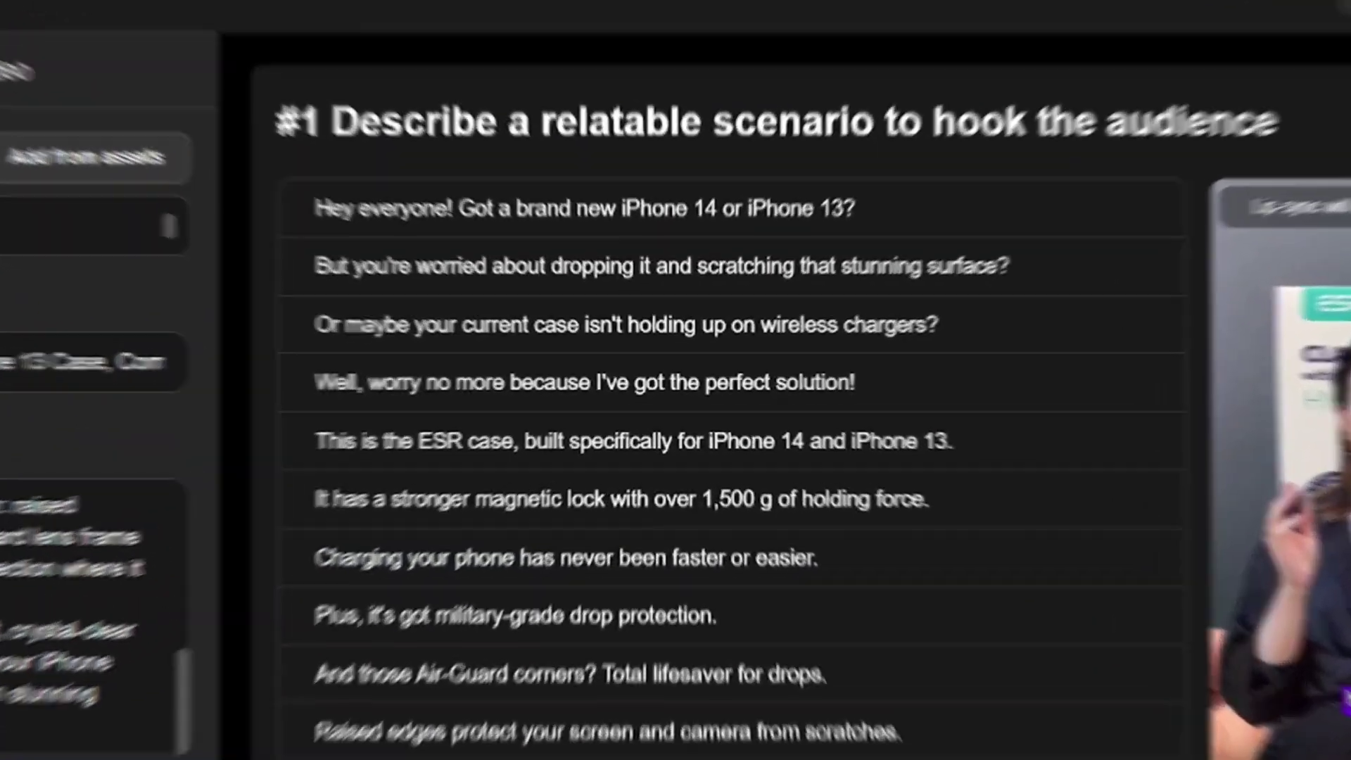
pyautogui.scroll(-2, 1003, 654)
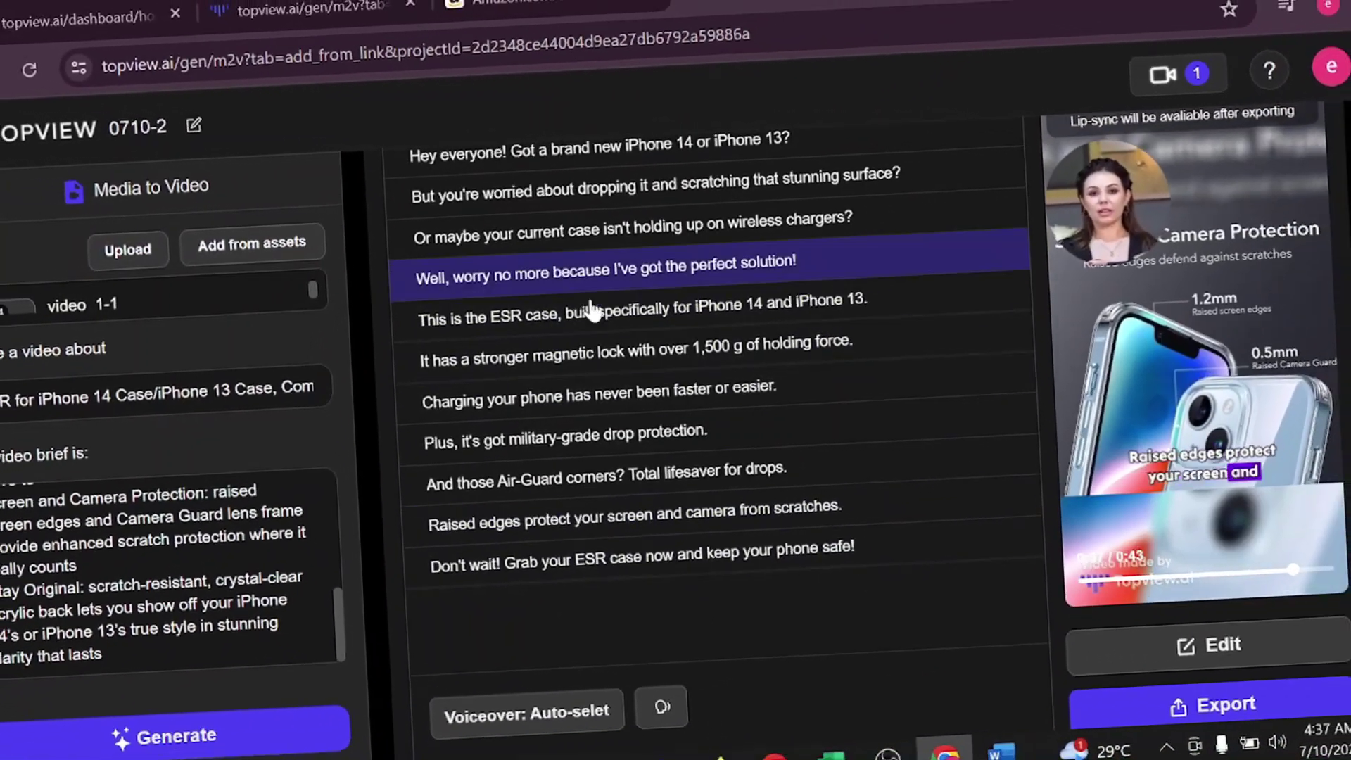
pyautogui.scroll(-2, 493, 380)
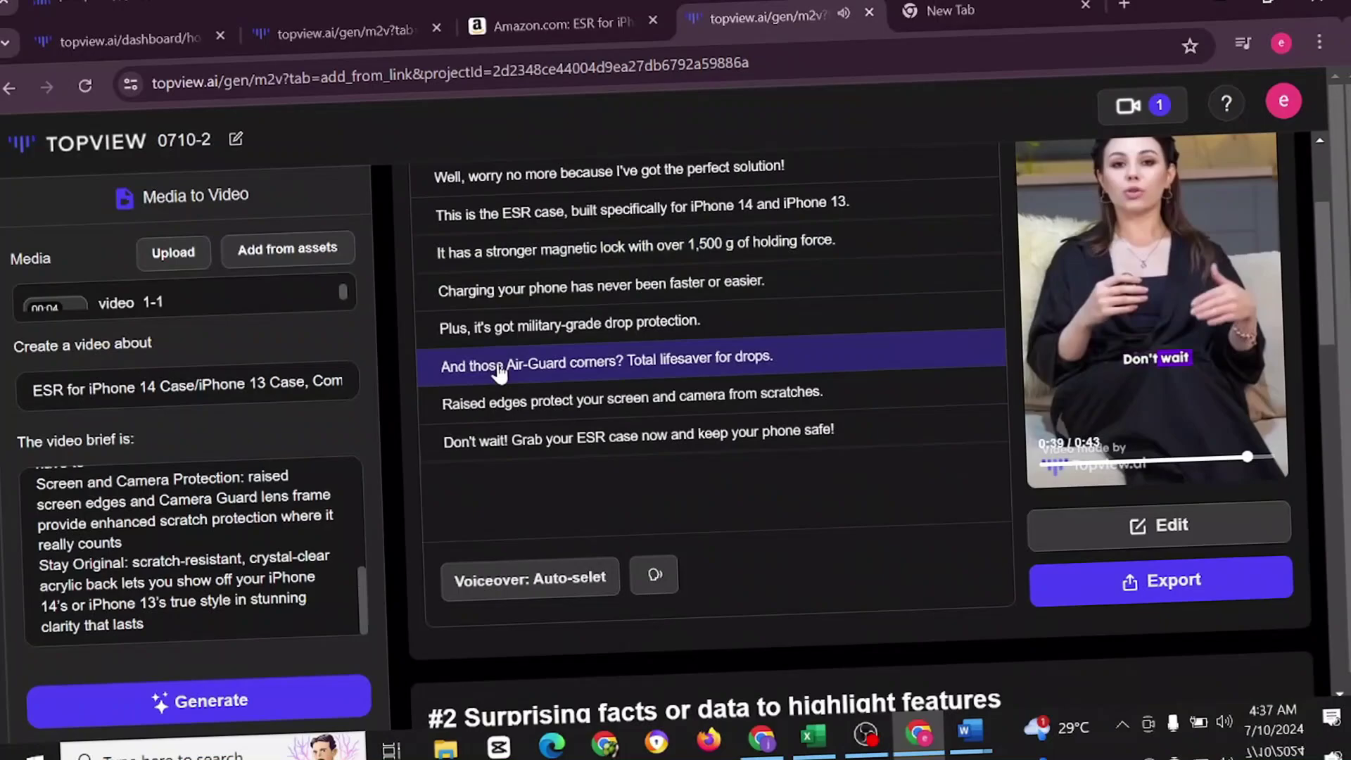
pyautogui.scroll(3, 500, 373)
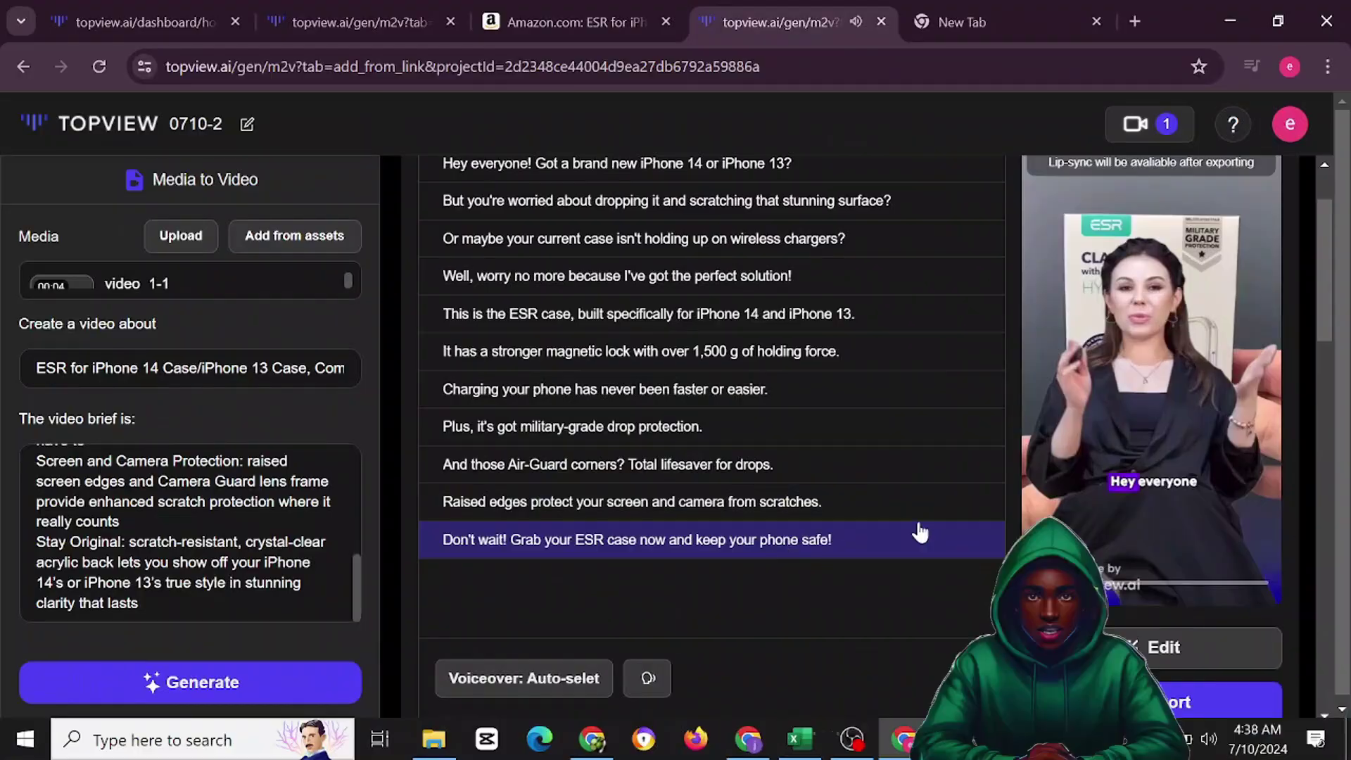
# Scroll to section #2 Surprising facts and watch its 0:42 preview beside the script.
pyautogui.scroll(-7, 918, 533)
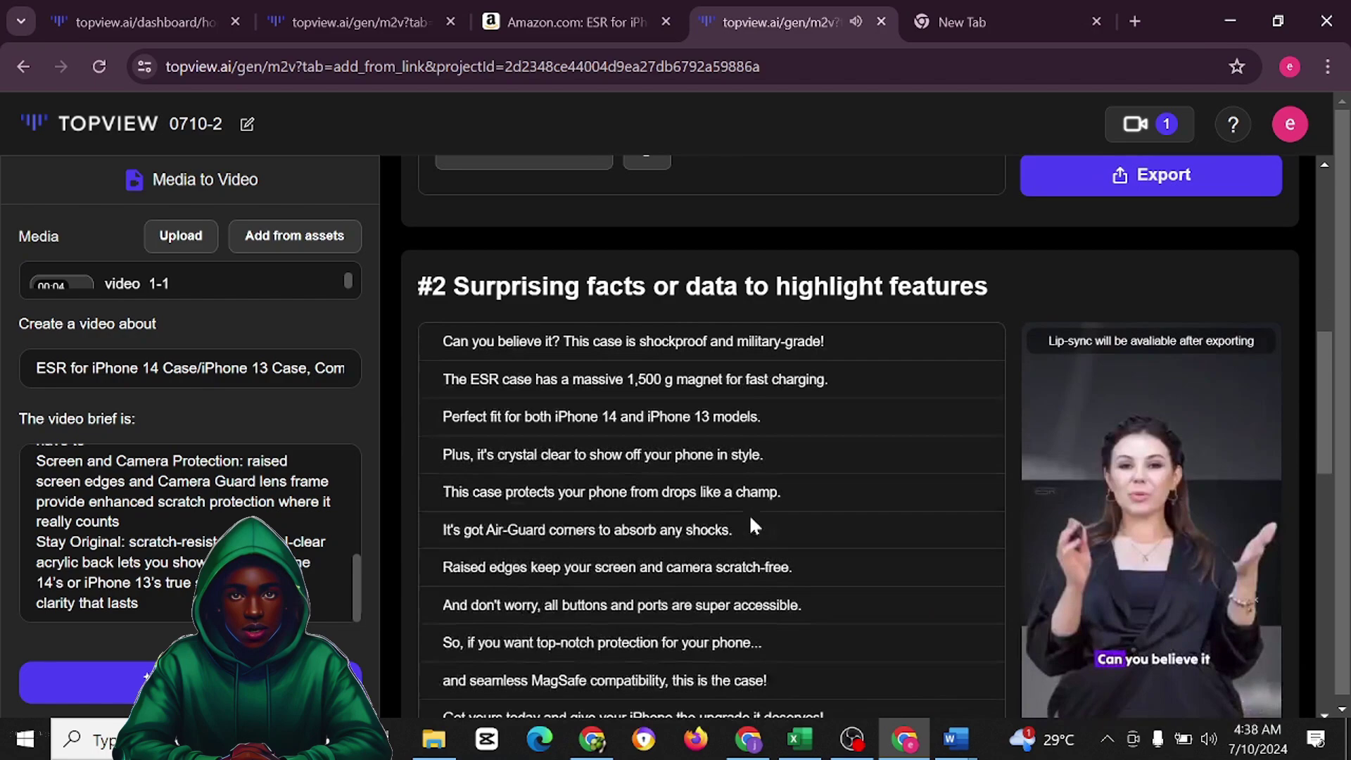
pyautogui.scroll(9, 751, 520)
pyautogui.scroll(-10, 654, 398)
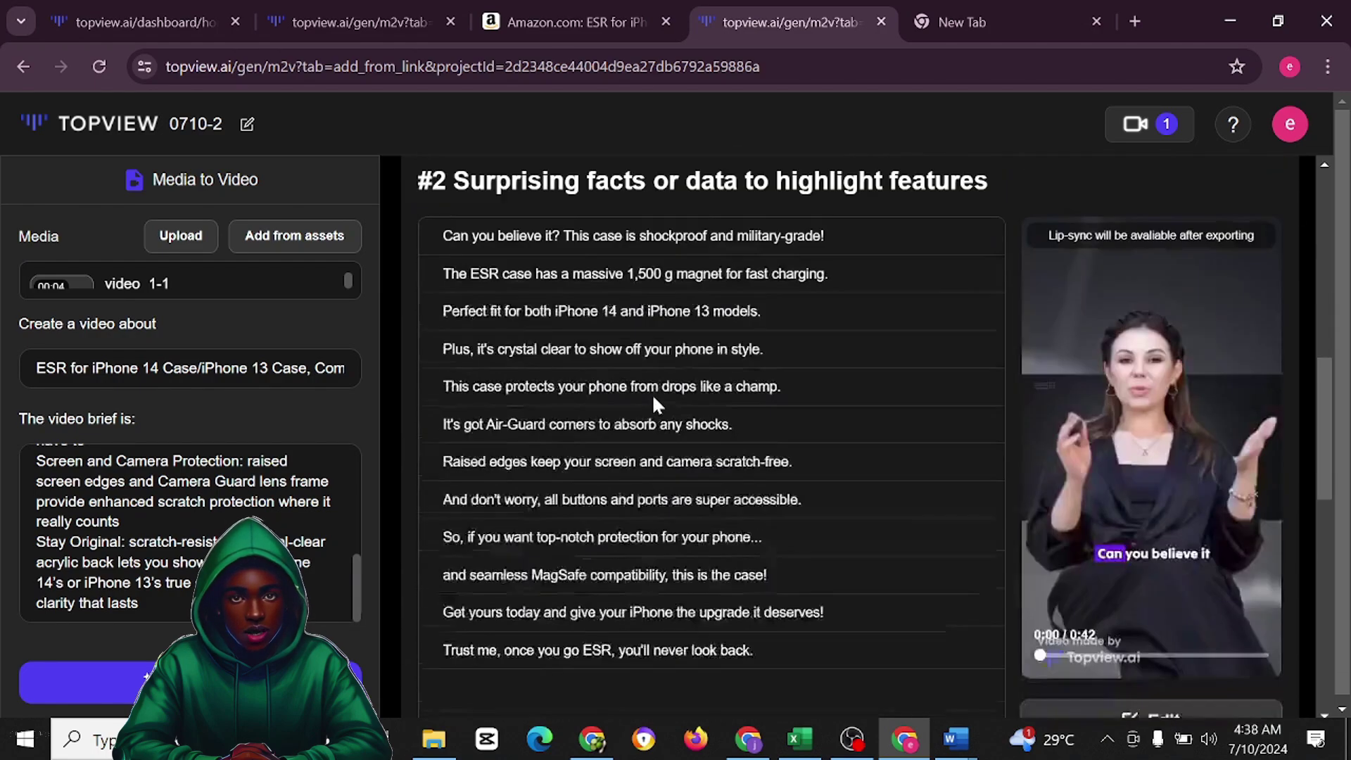
pyautogui.scroll(-15, 656, 415)
pyautogui.scroll(15, 688, 478)
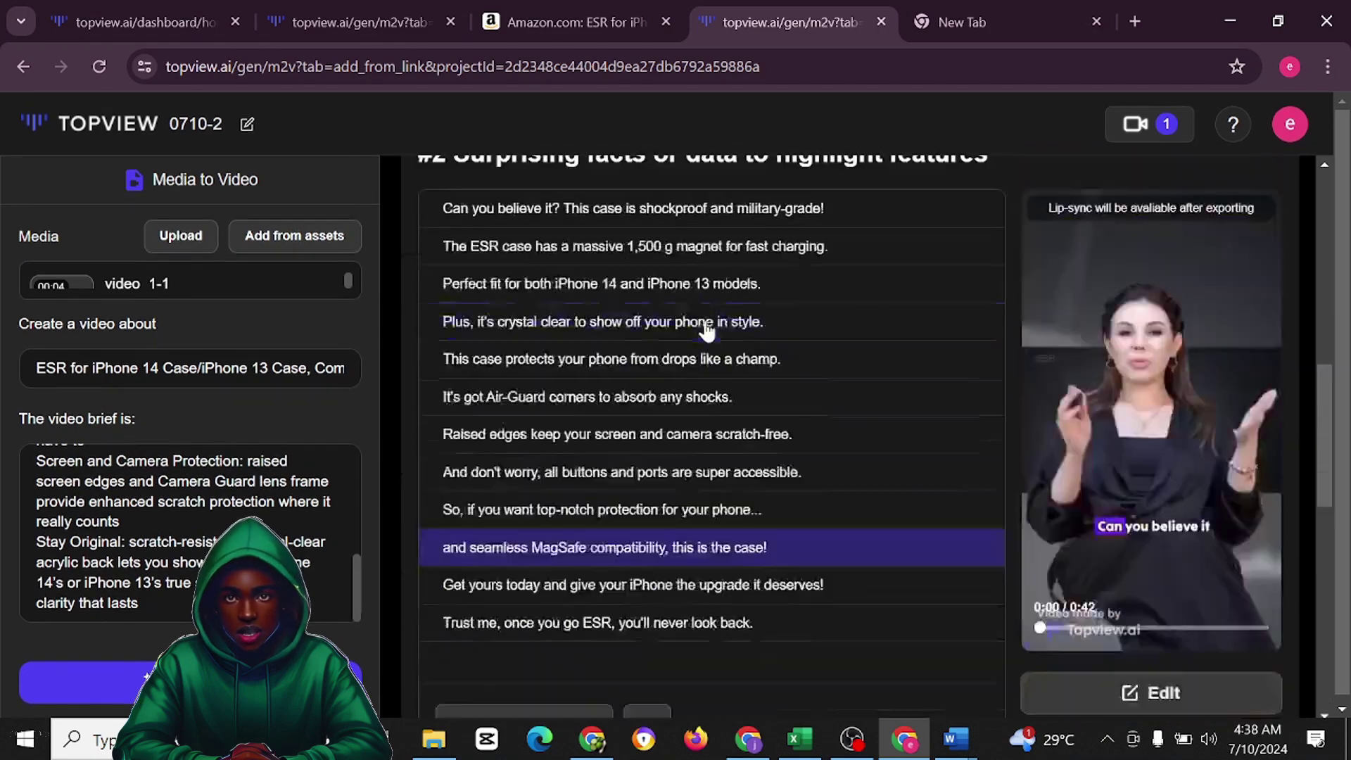
pyautogui.scroll(8, 707, 330)
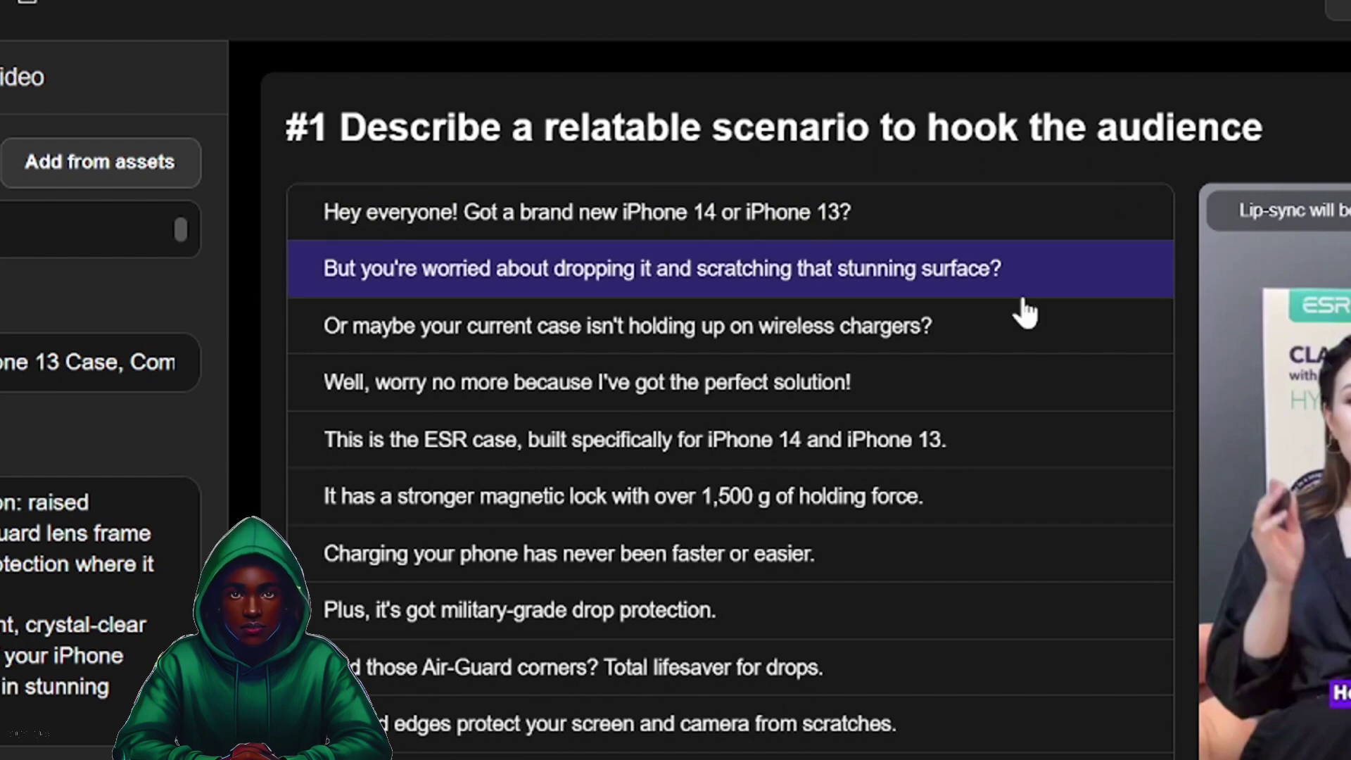
pyautogui.scroll(-9, 992, 326)
pyautogui.scroll(4, 1020, 292)
pyautogui.scroll(-5, 1102, 223)
pyautogui.scroll(-4, 1084, 232)
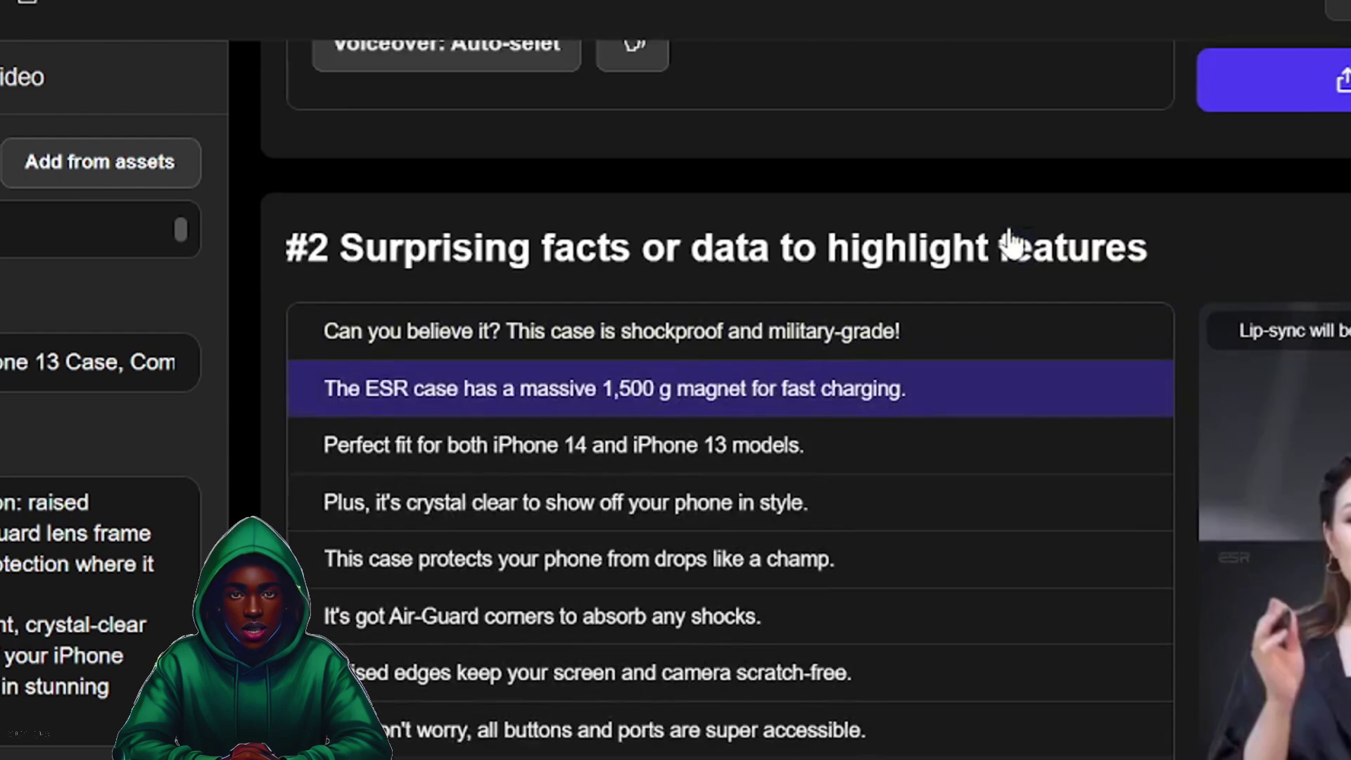
pyautogui.scroll(2, 985, 253)
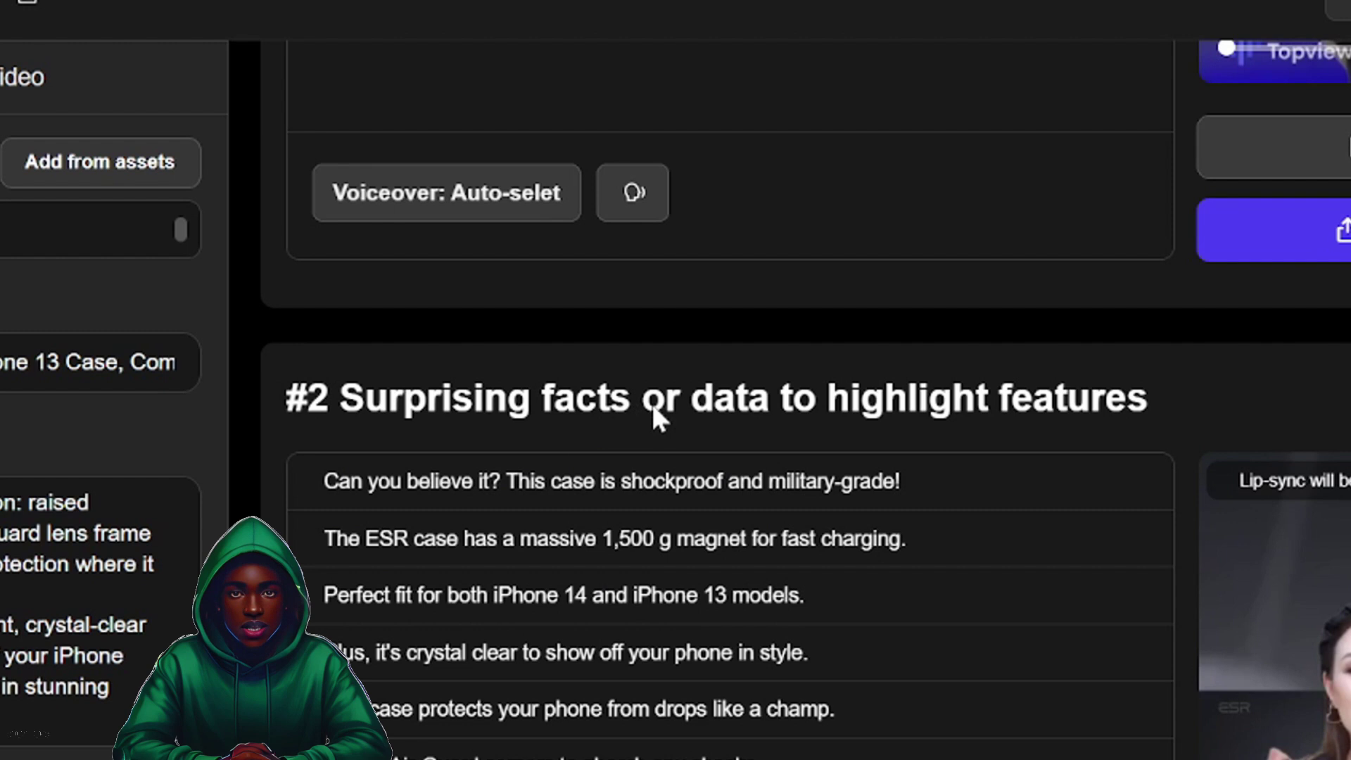
pyautogui.scroll(-5, 985, 401)
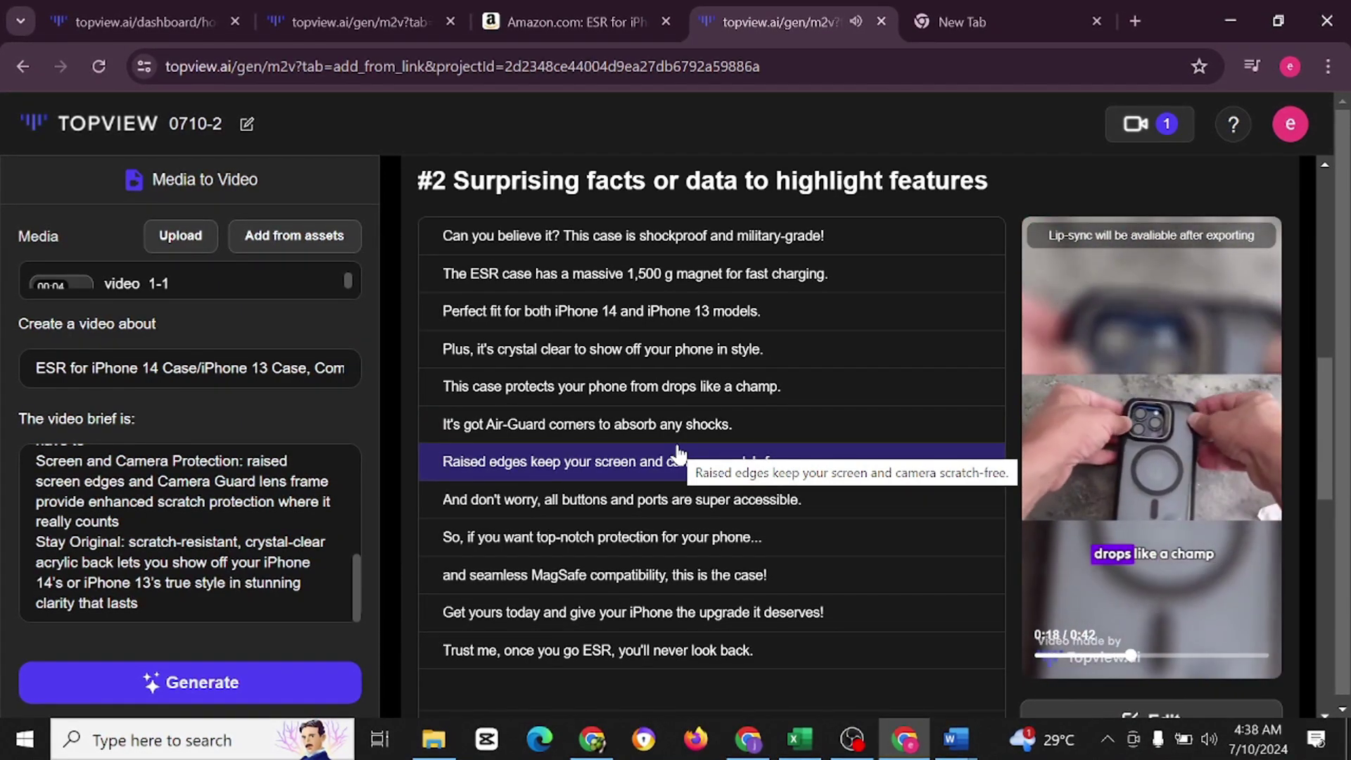
pyautogui.scroll(2, 661, 461)
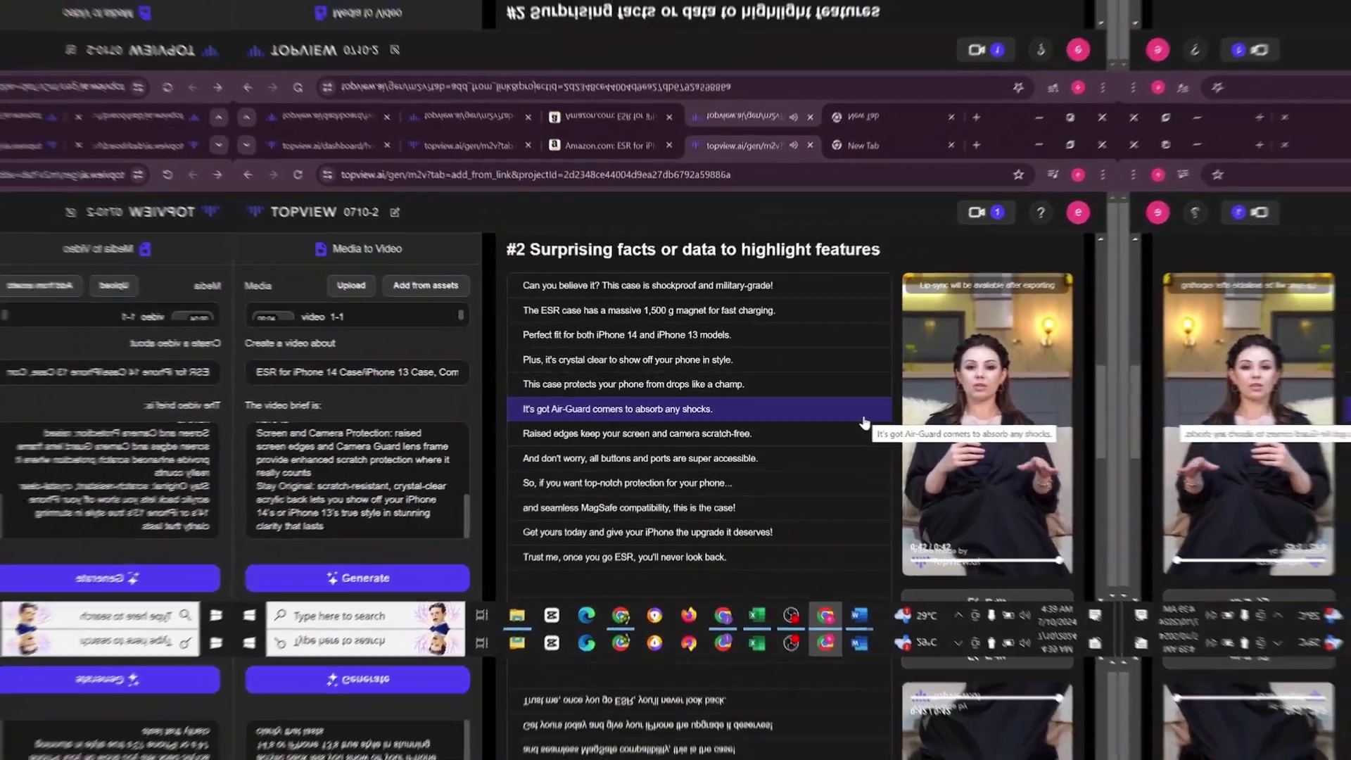
pyautogui.scroll(-5, 890, 428)
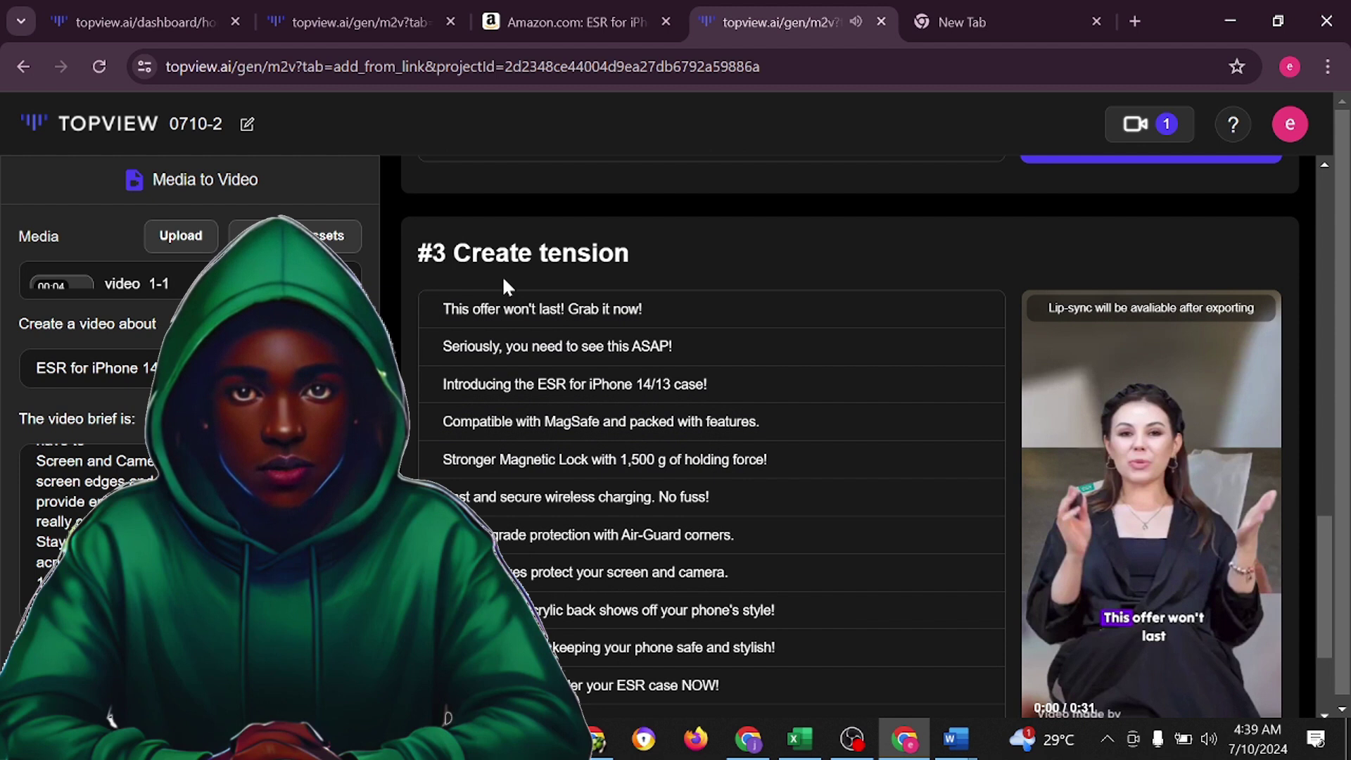
# Play the Create tension section's 0:31 preview ending 'order your ESR case NOW!'.
pyautogui.scroll(-2, 1147, 442)
pyautogui.click(1152, 416)
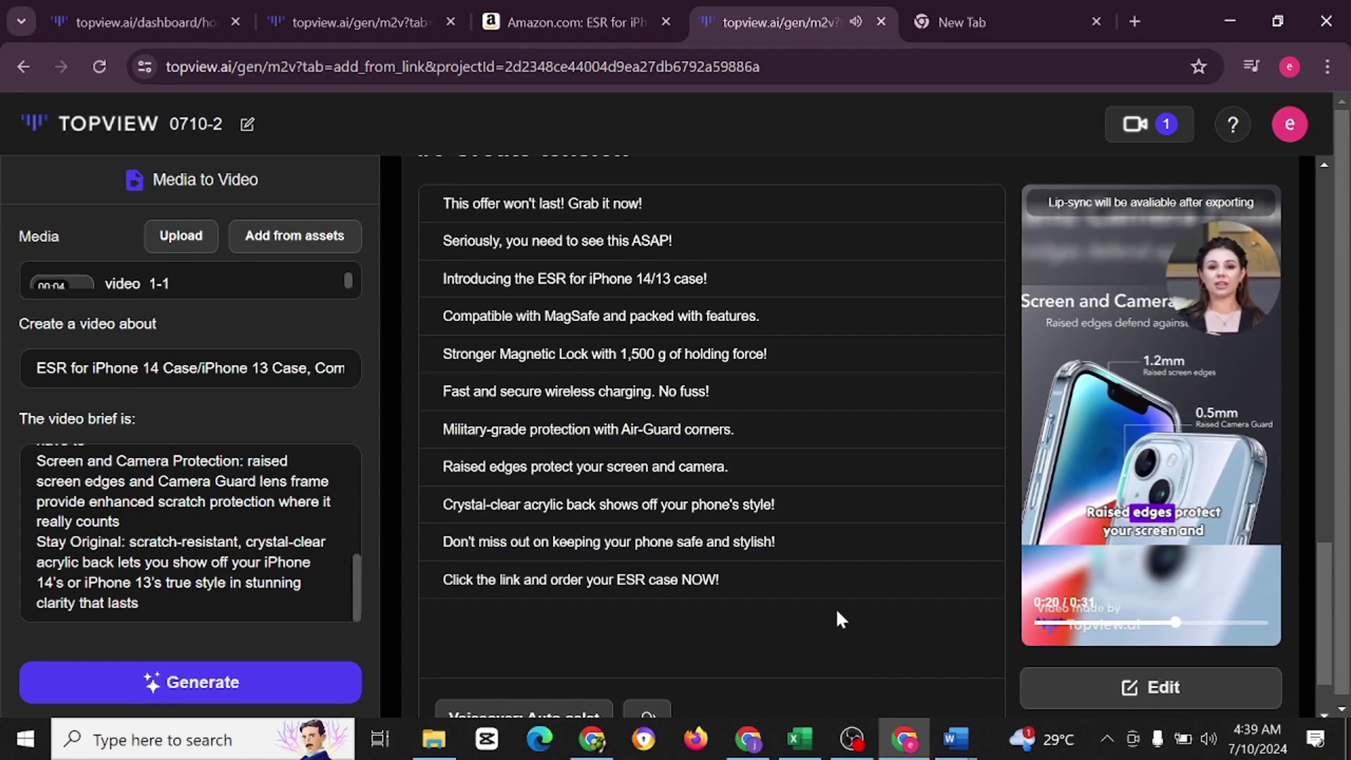
pyautogui.scroll(-1, 819, 556)
pyautogui.scroll(1, 818, 548)
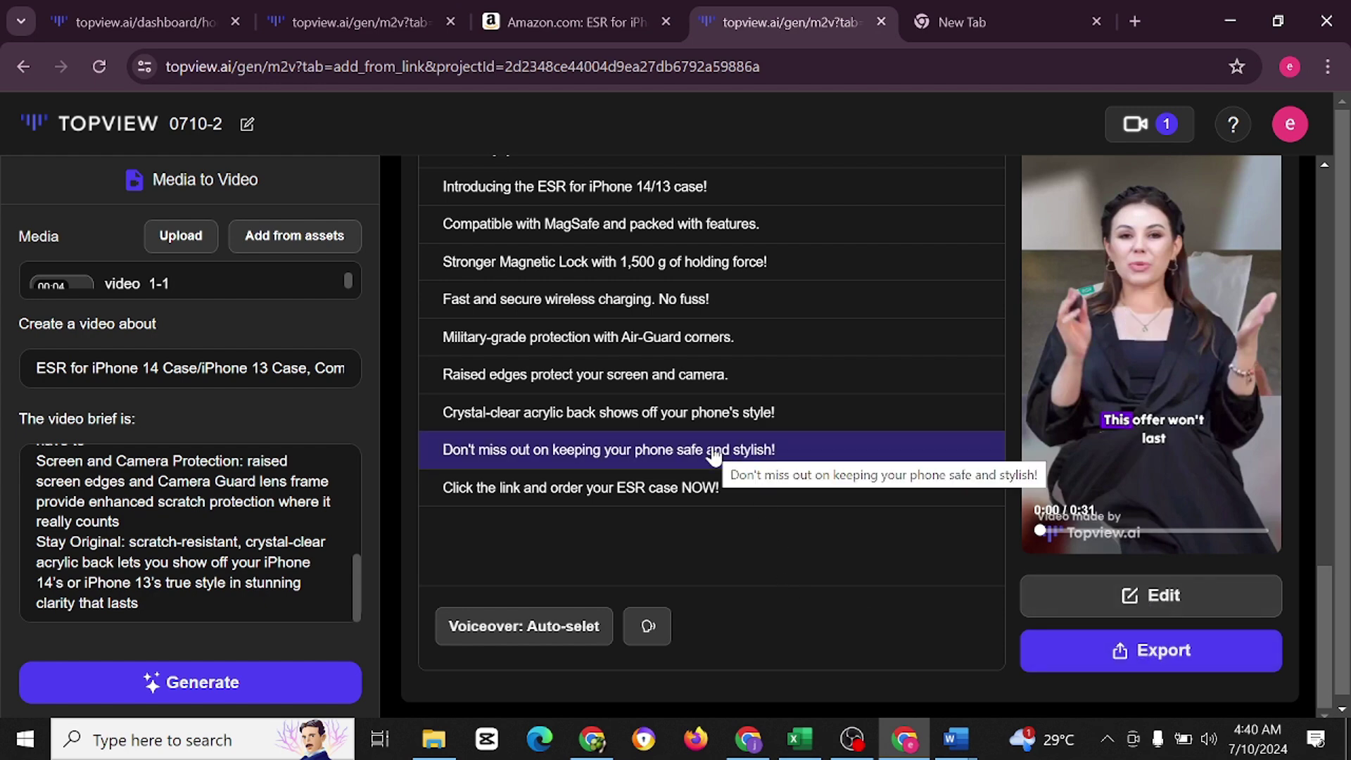
# Start a new Create videos with AI project and upload today's 14 images.
pyautogui.scroll(20, 626, 478)
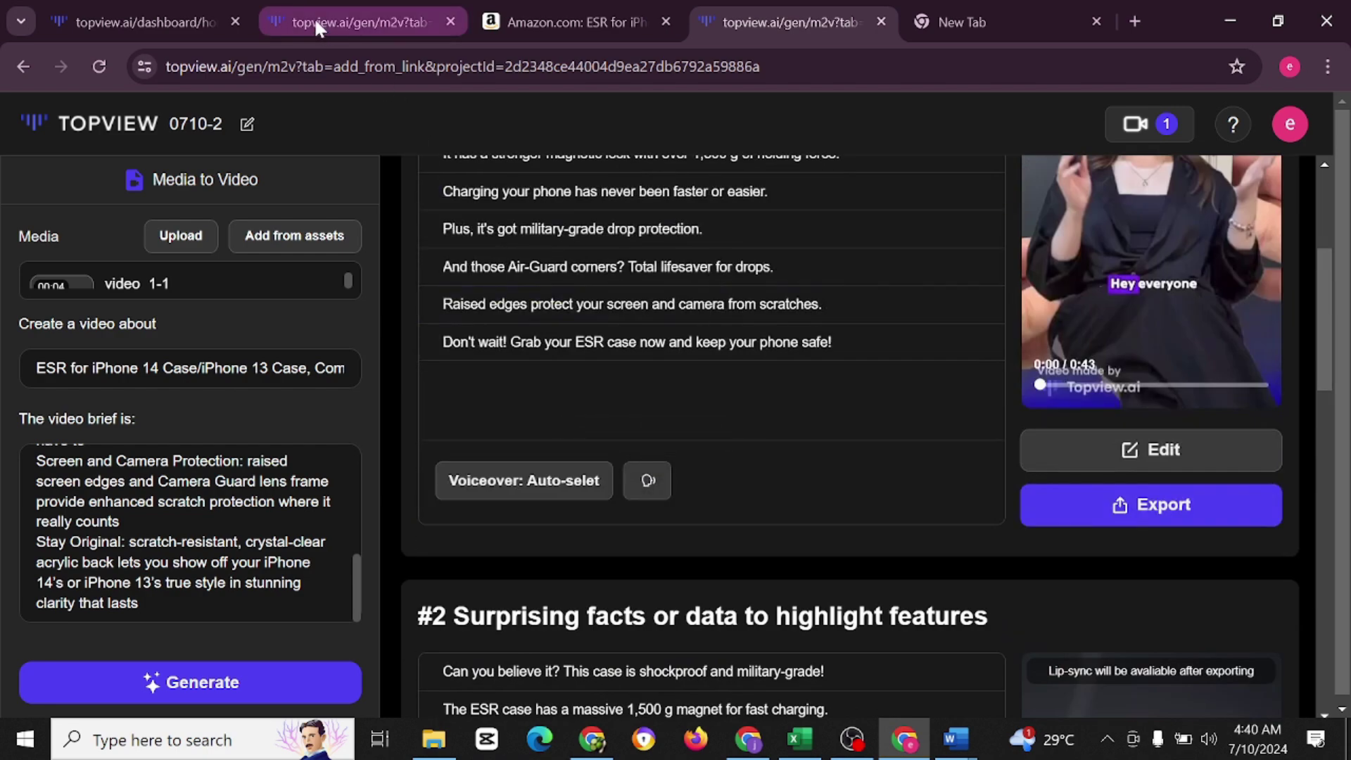
pyautogui.click(148, 21)
pyautogui.click(485, 384)
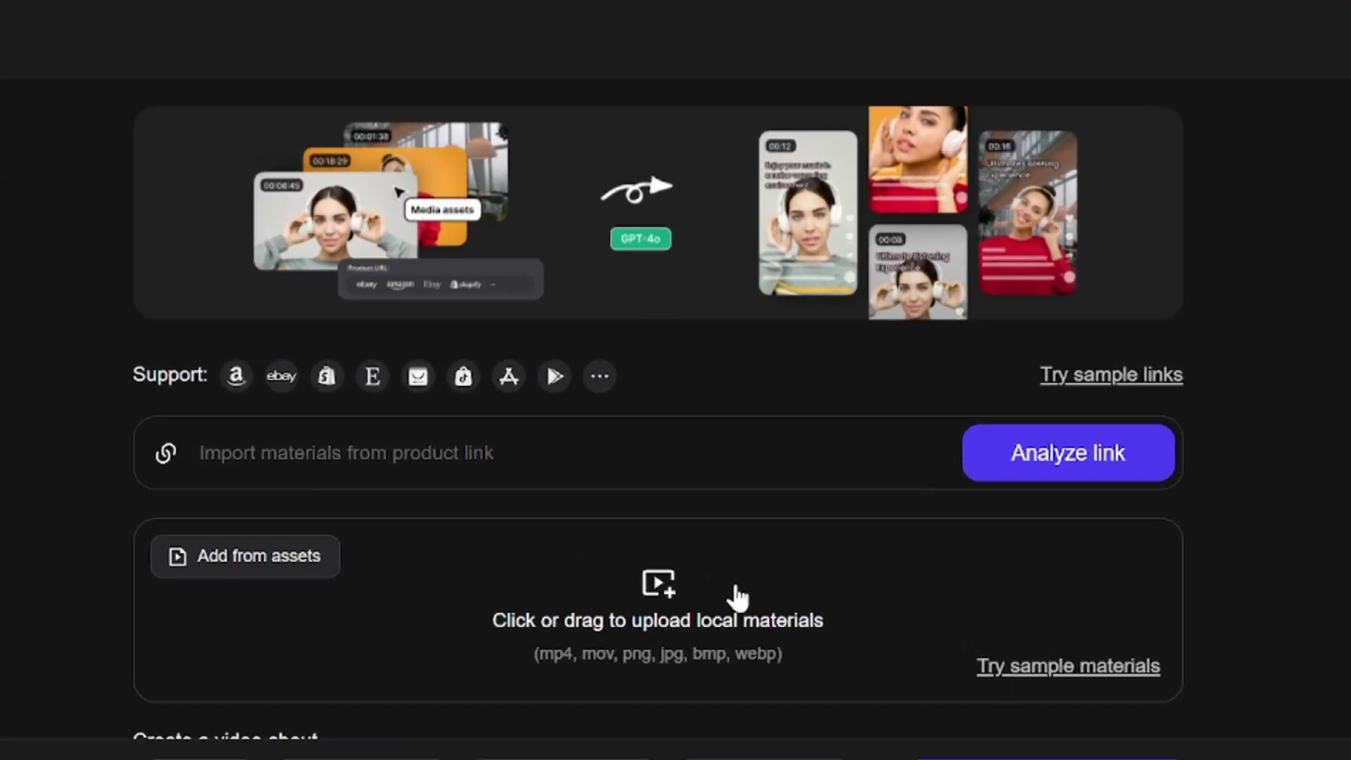
pyautogui.scroll(-2, 645, 506)
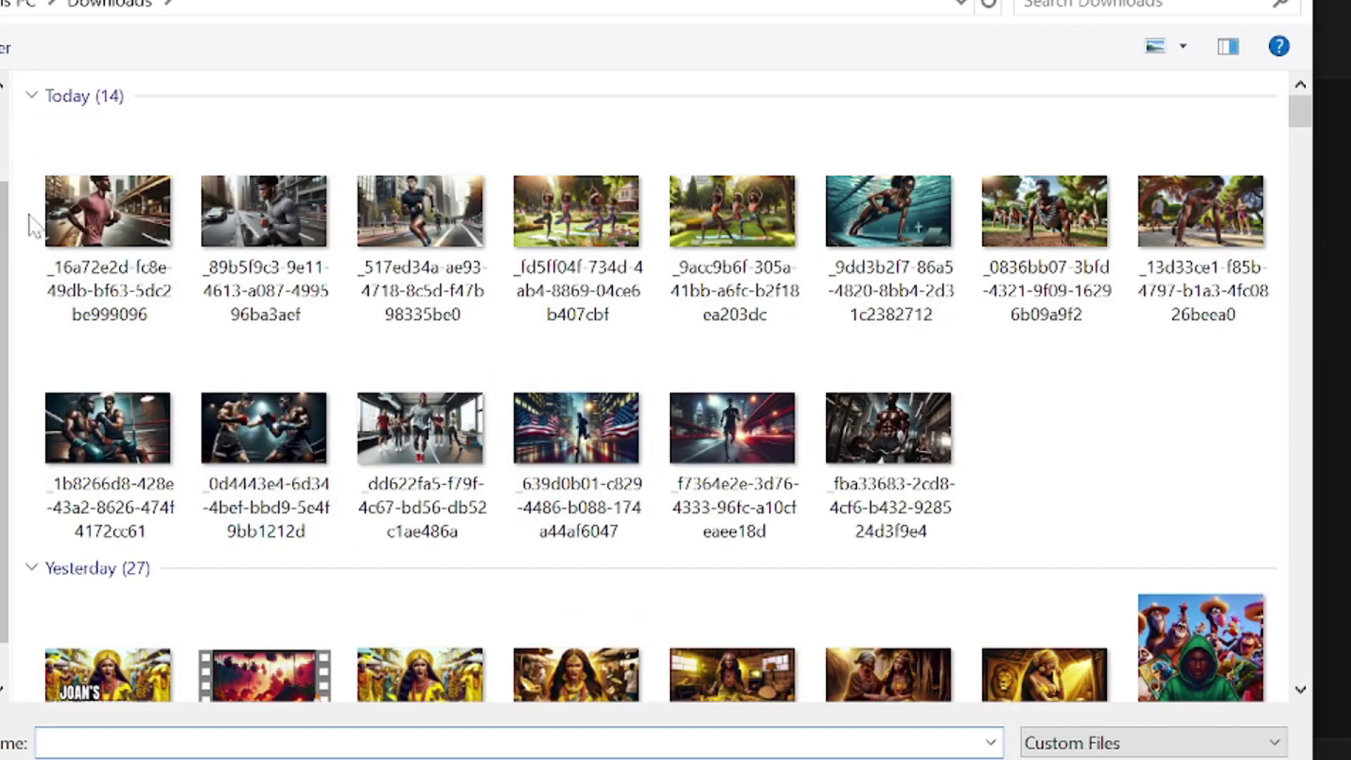
pyautogui.moveTo(30, 224); pyautogui.dragTo(1207, 463)
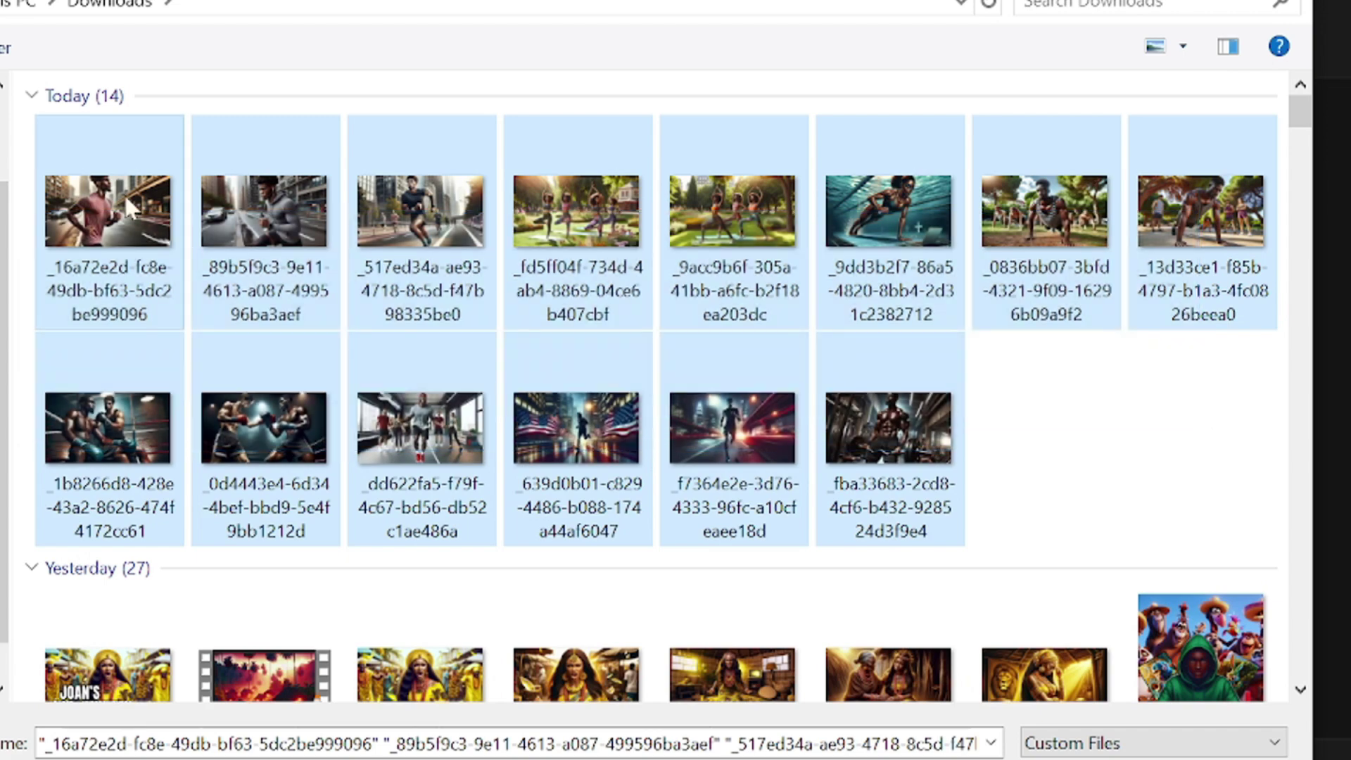
pyautogui.press('Return')
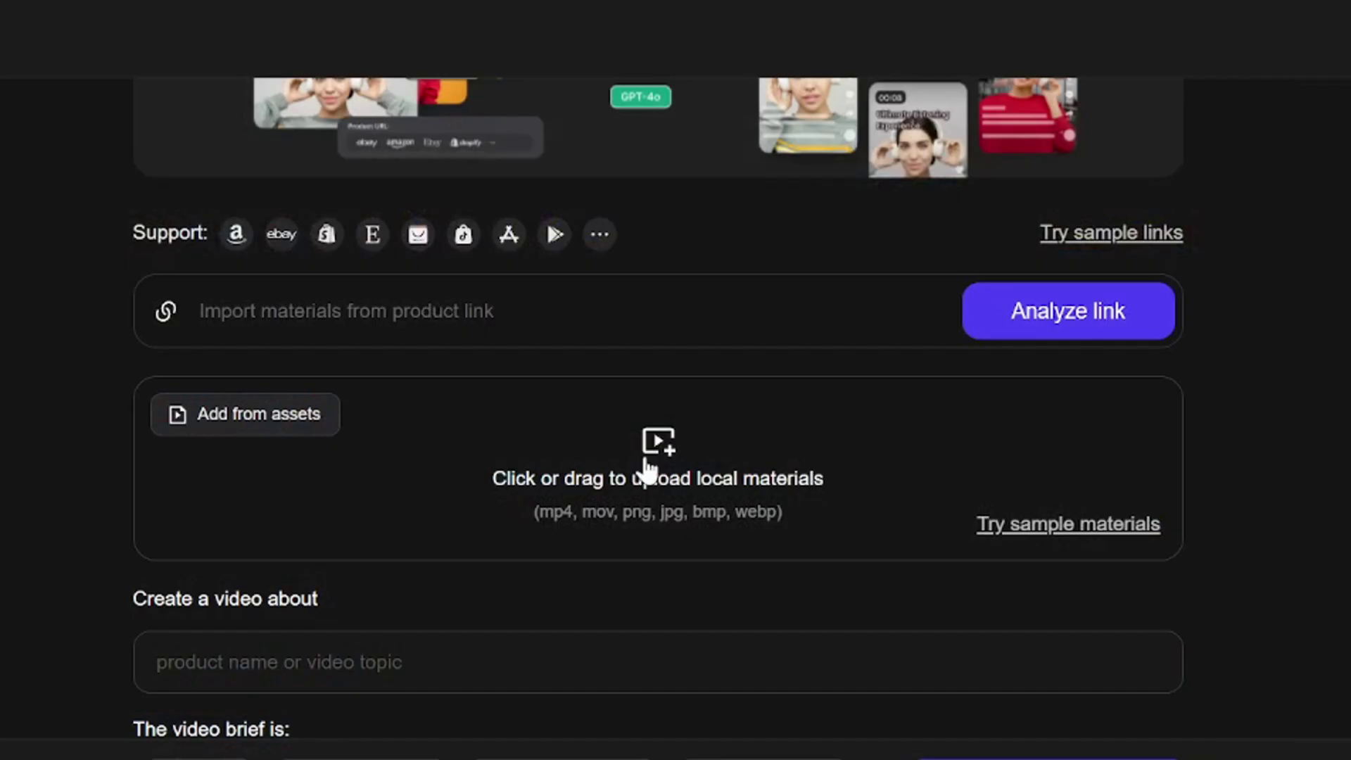
# Set the video topic to 'MOTIVATIONAL VIDEO'.
pyautogui.scroll(-5, 739, 451)
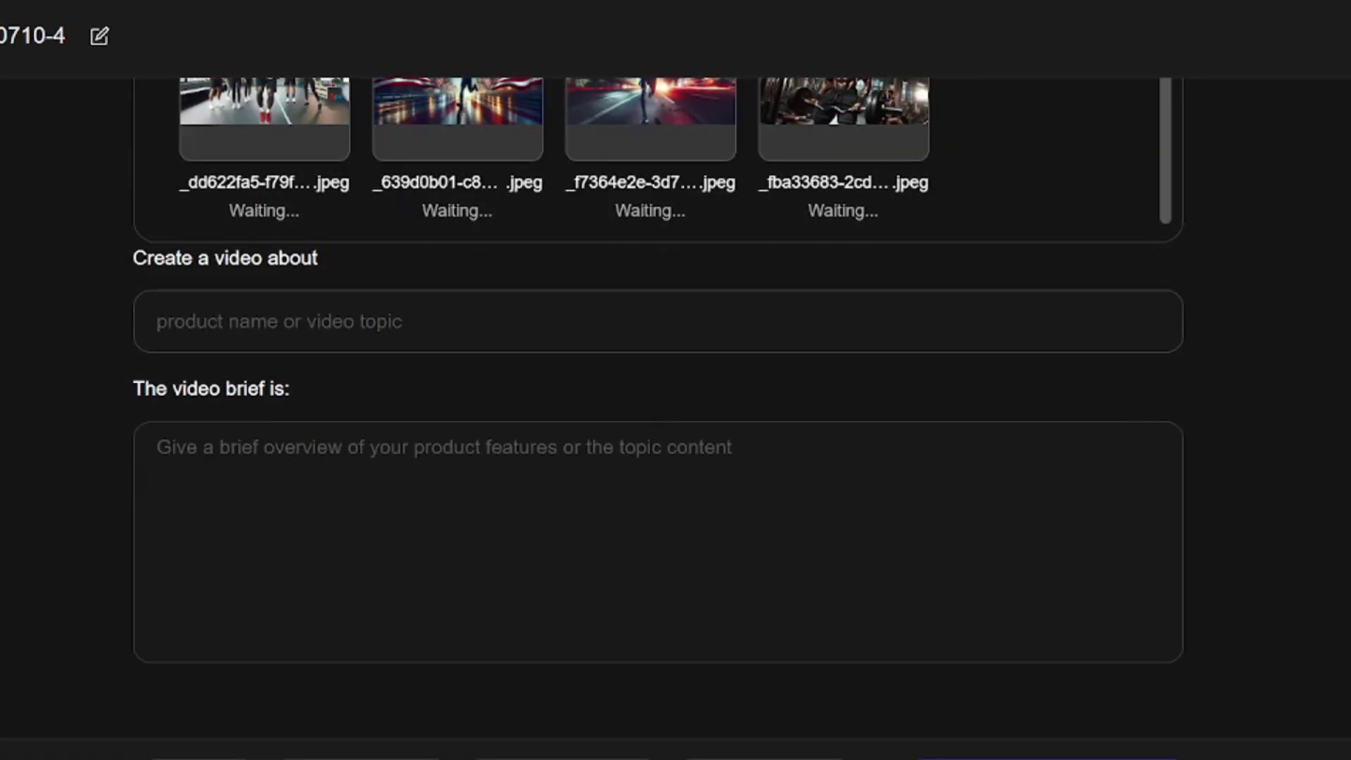
pyautogui.click(336, 299)
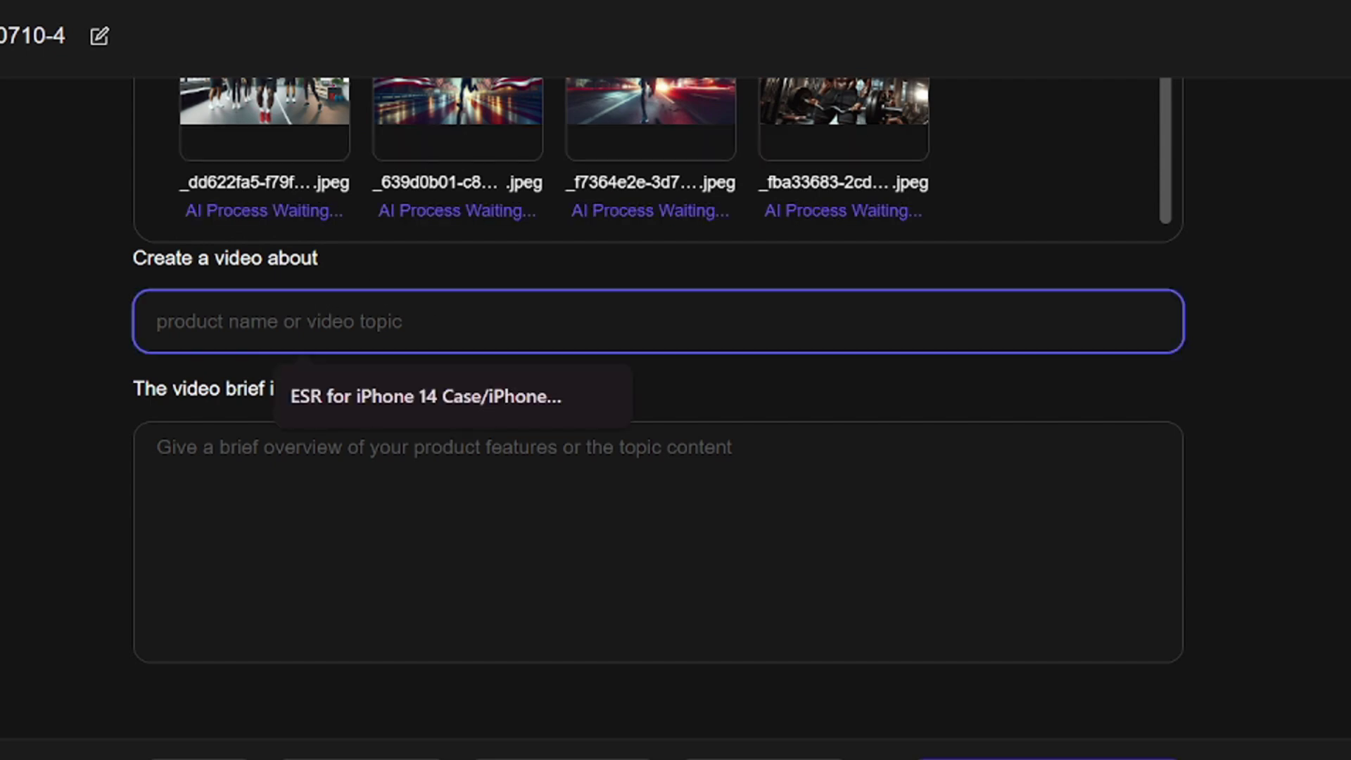
pyautogui.write('MOTIVATIONAL VIDEO')
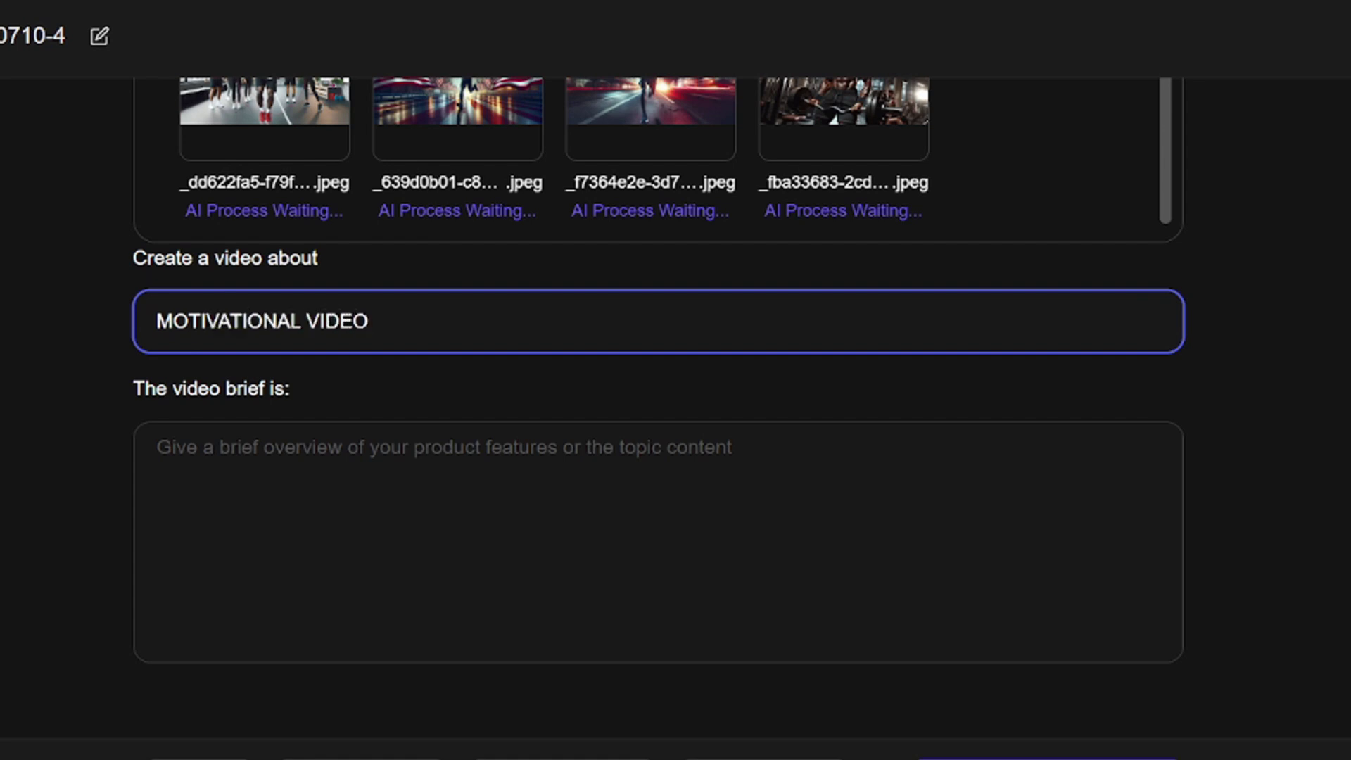
pyautogui.click(158, 447)
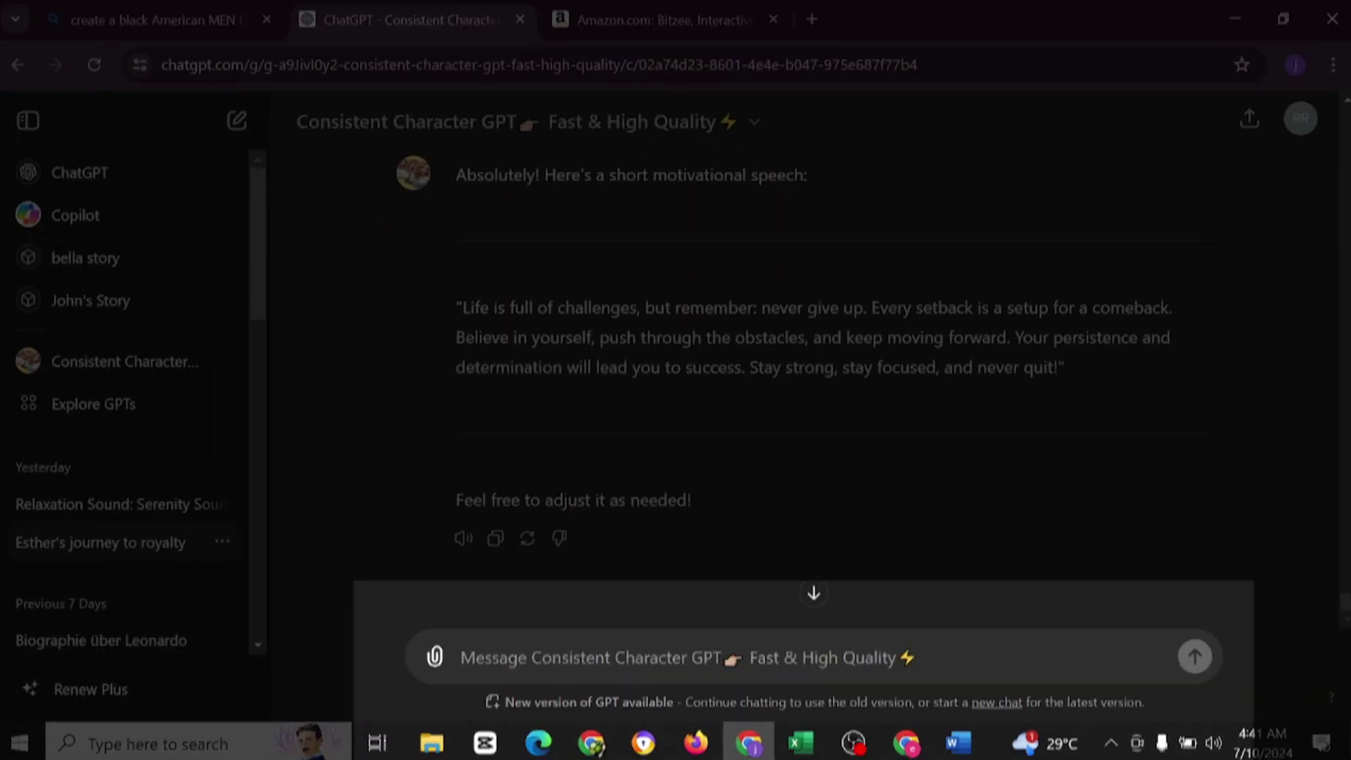
# Have ChatGPT generate a 150-word motivational speech for a faceless YouTube channel and select it.
pyautogui.write('gE')
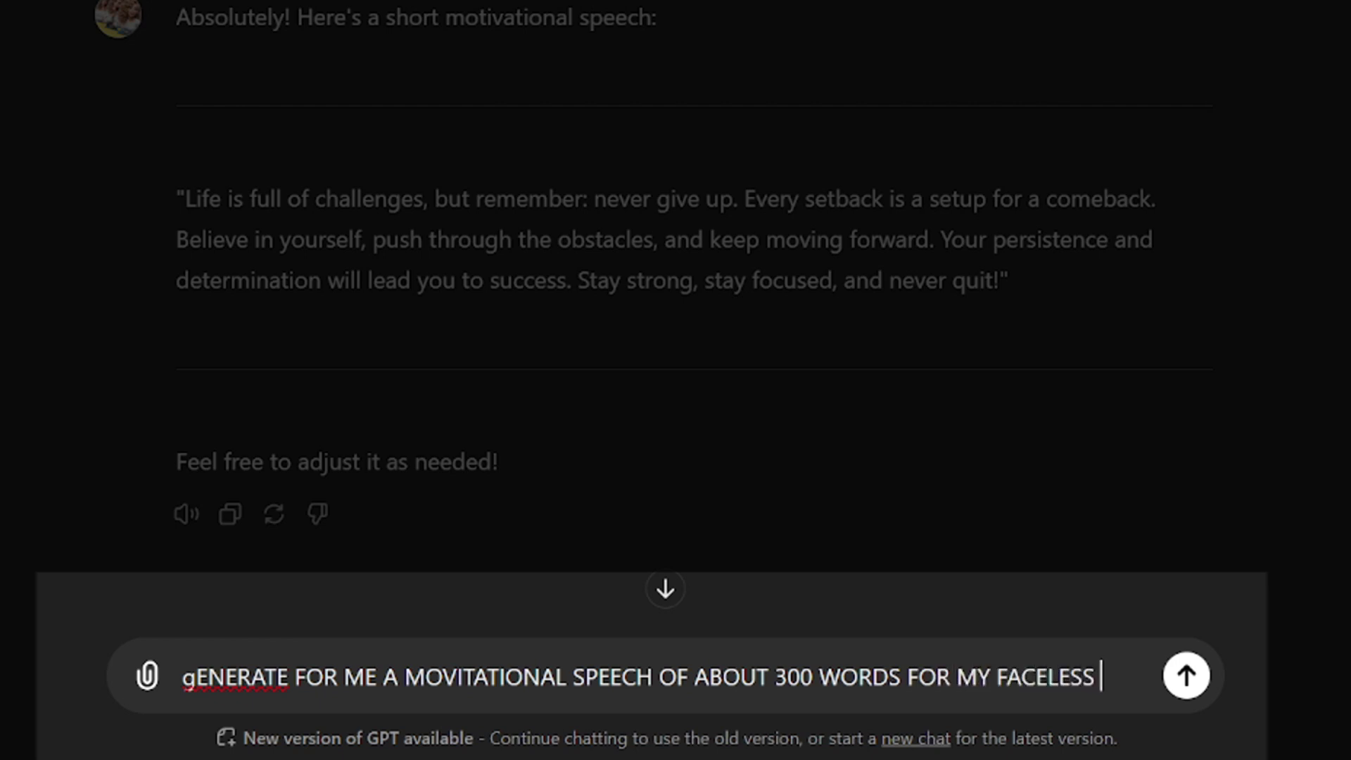
pyautogui.write('YOUTUBECHANNEL')
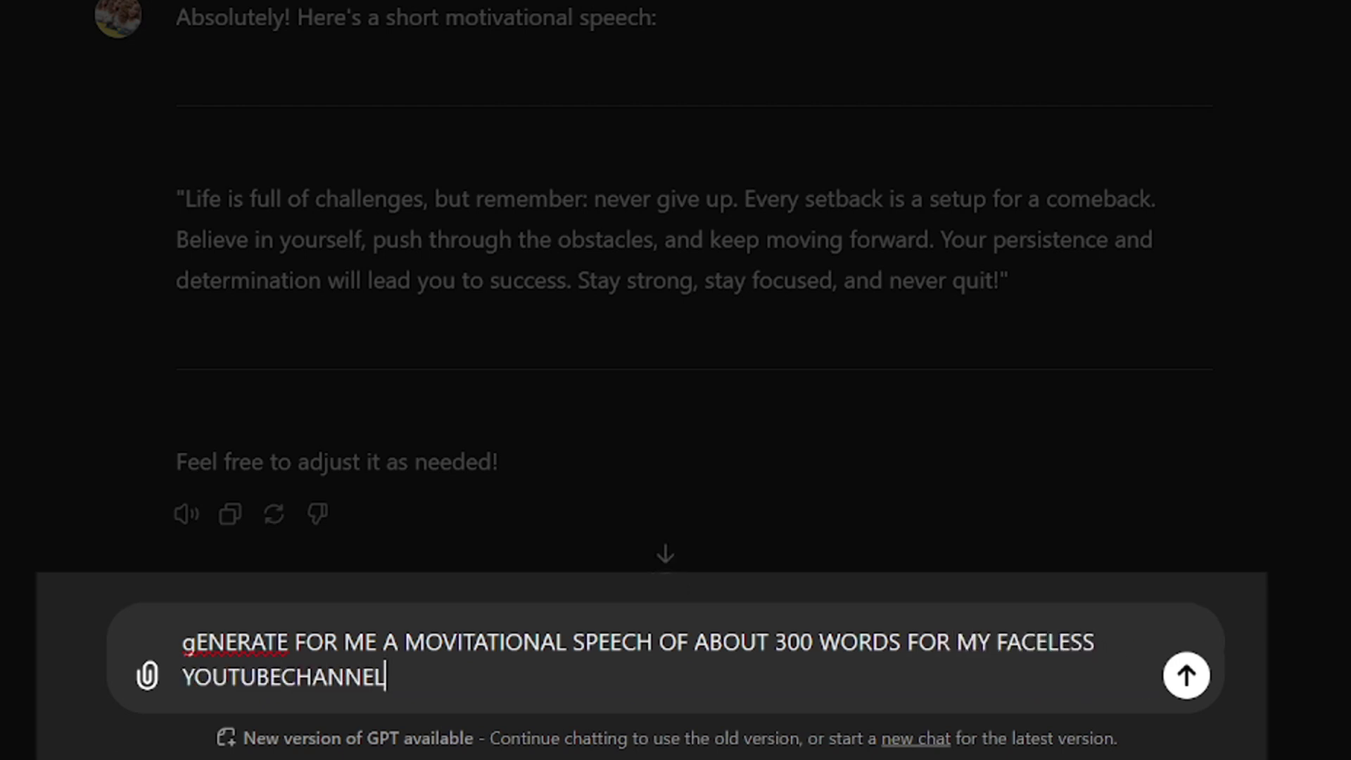
pyautogui.doubleClick(235, 641)
pyautogui.write('generate')
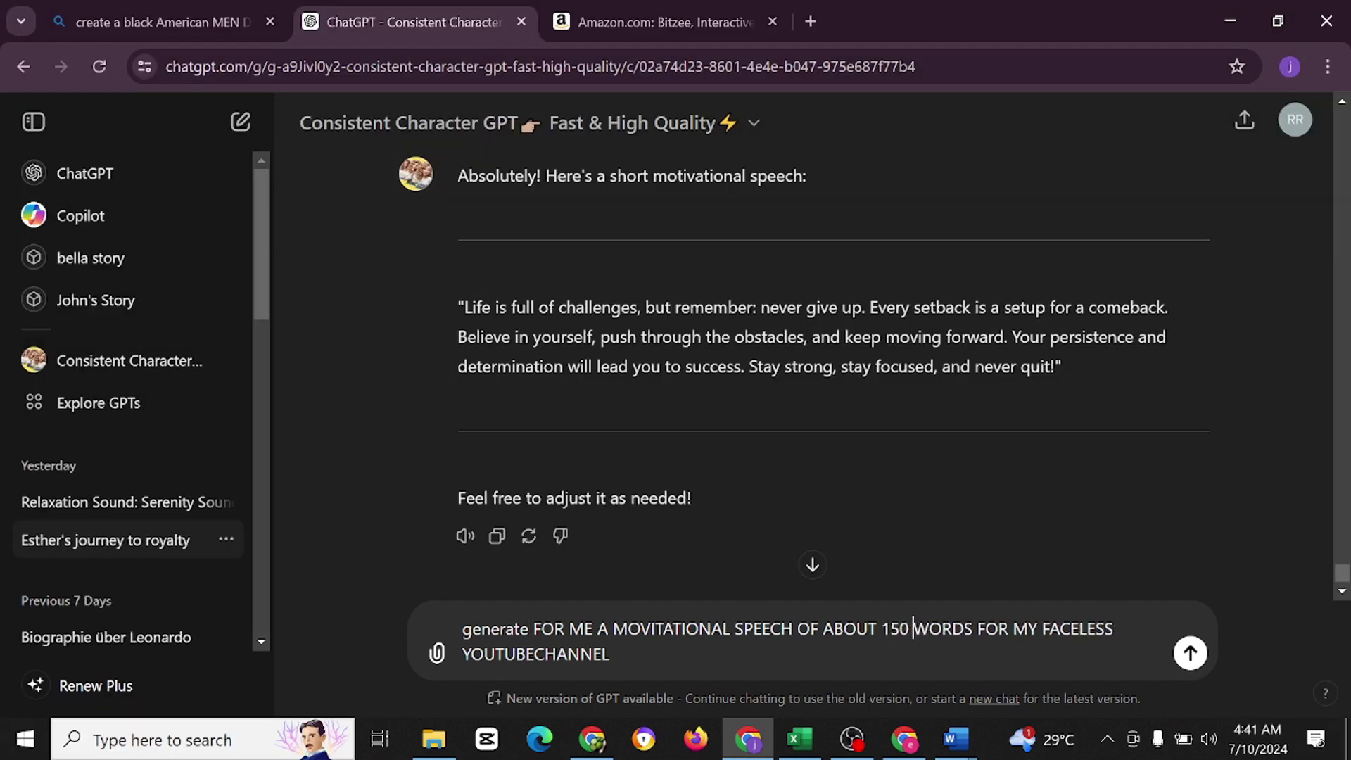
pyautogui.press('Return')
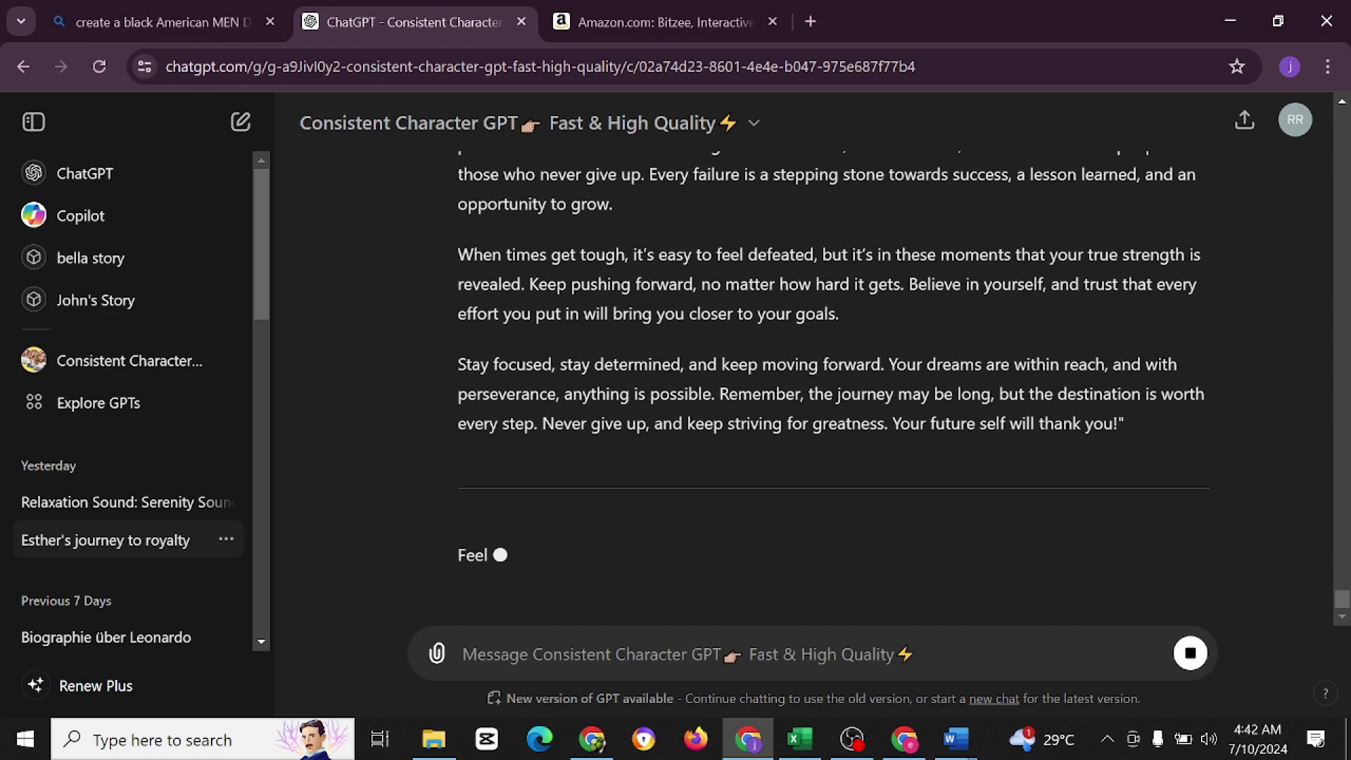
pyautogui.moveTo(494, 326); pyautogui.dragTo(1119, 366)
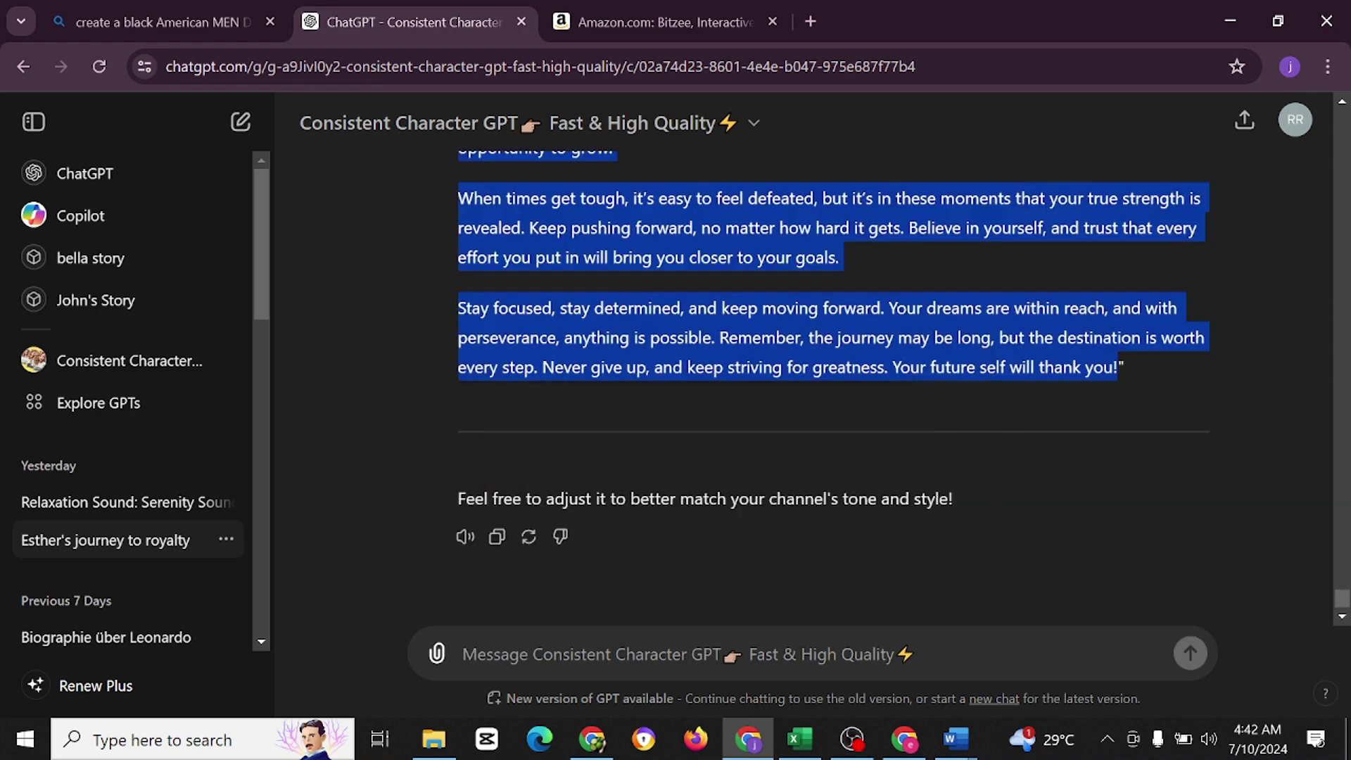
# Paste the speech as the video brief and choose 'Anna leans on the sofa 1' as the avatar.
pyautogui.click(911, 746)
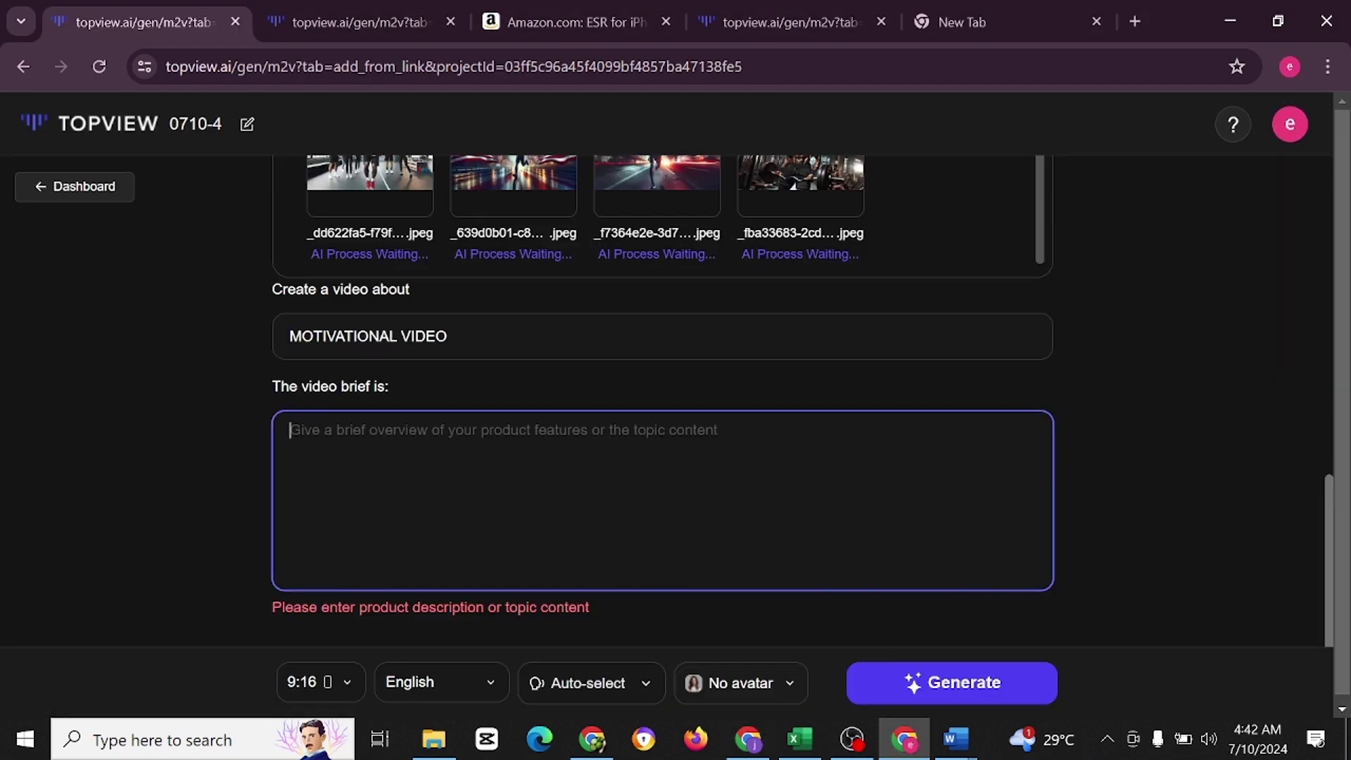
pyautogui.hotkey('ctrl', 'v')
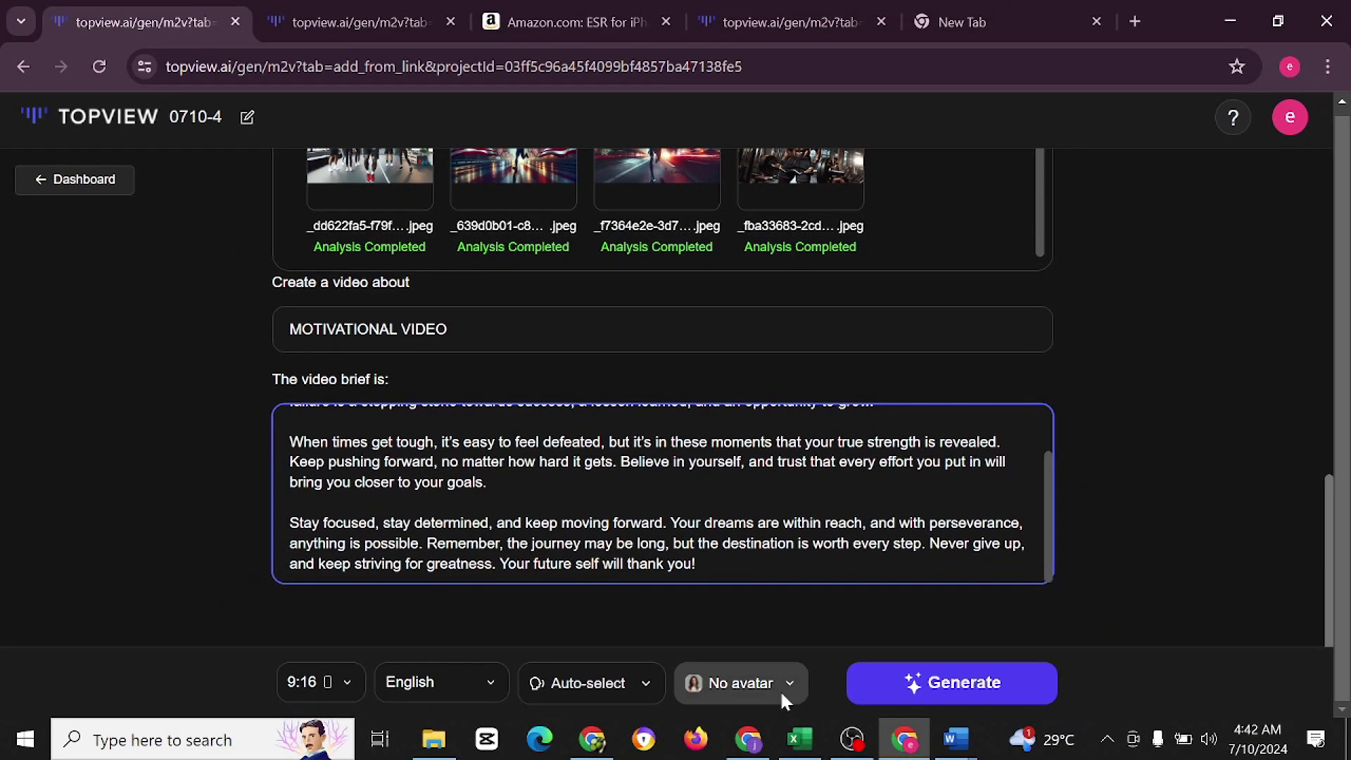
pyautogui.click(780, 689)
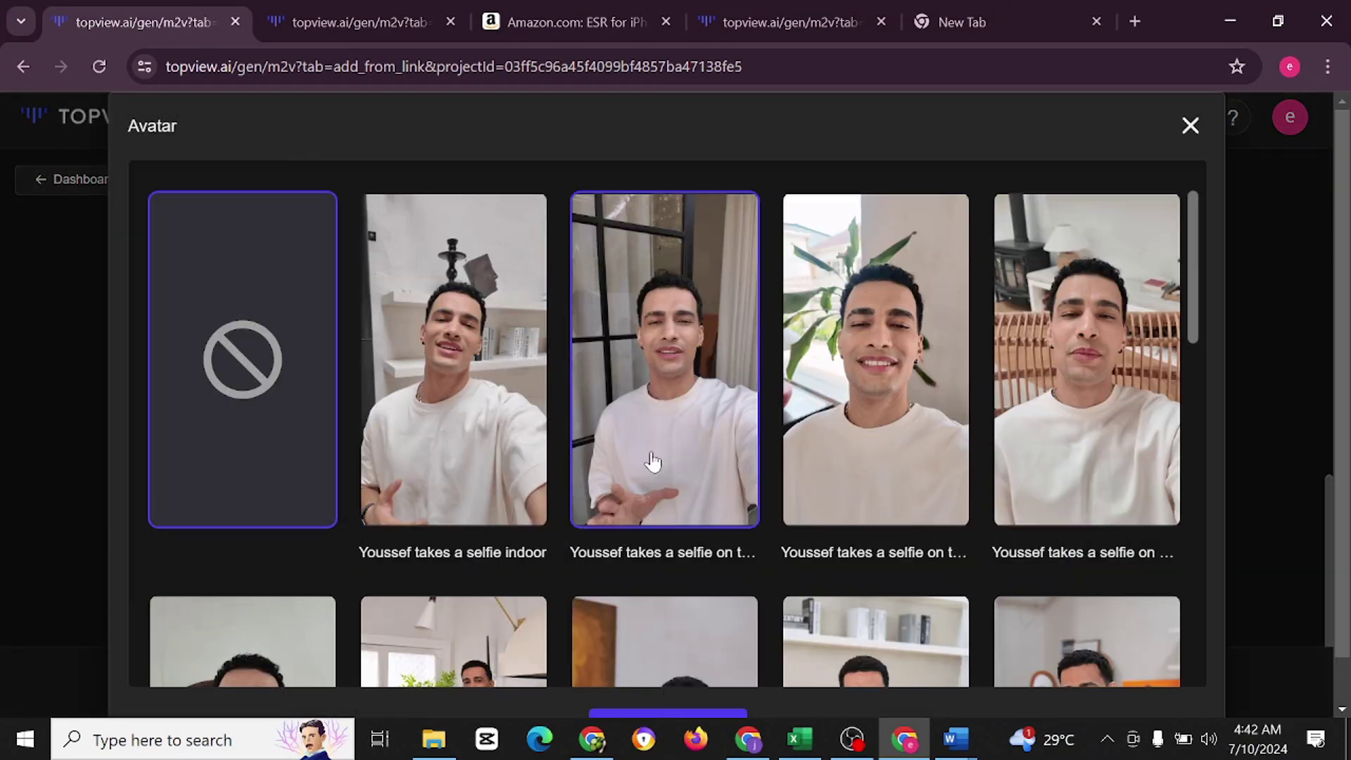
pyautogui.scroll(-10, 609, 470)
pyautogui.scroll(-2, 551, 463)
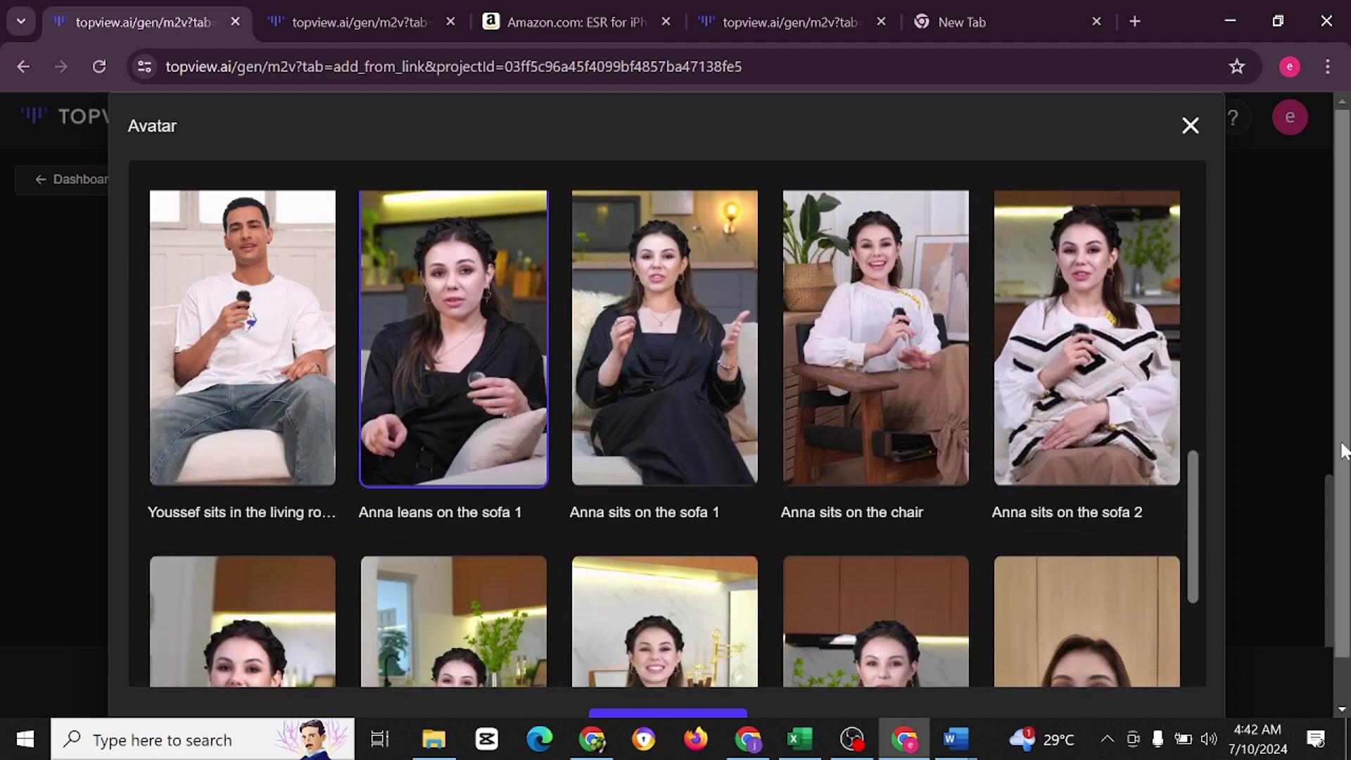
pyautogui.scroll(-2, 715, 678)
pyautogui.click(715, 679)
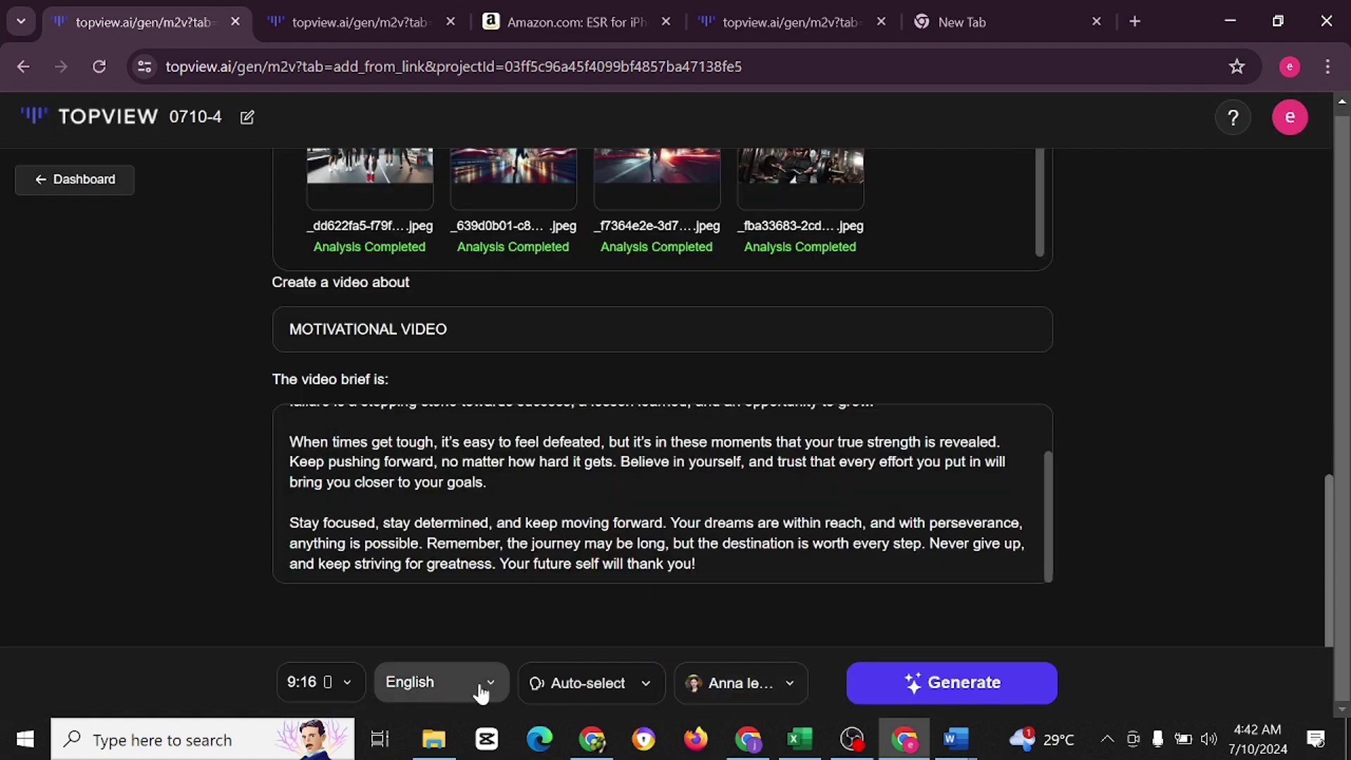
# Leave the voiceover language set to English.
pyautogui.click(457, 693)
pyautogui.scroll(-2, 437, 528)
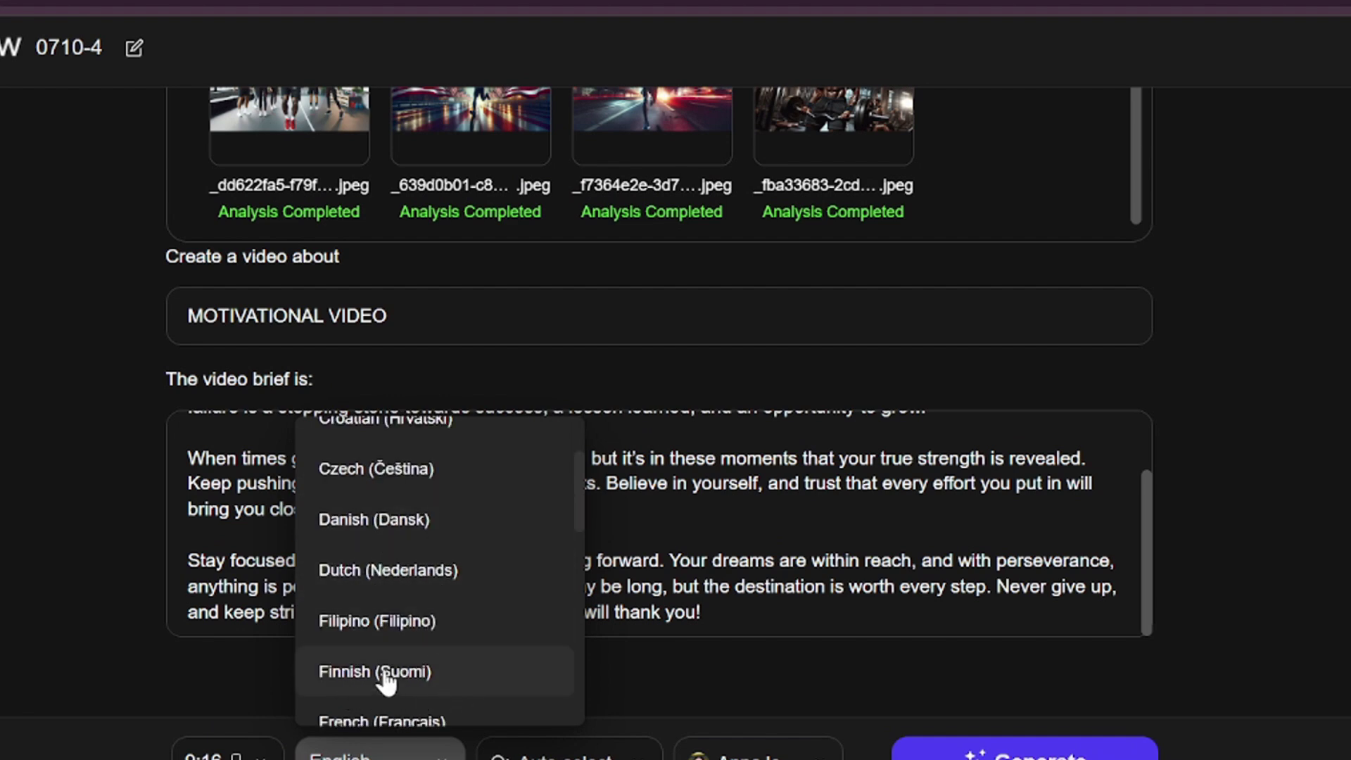
pyautogui.scroll(2, 239, 563)
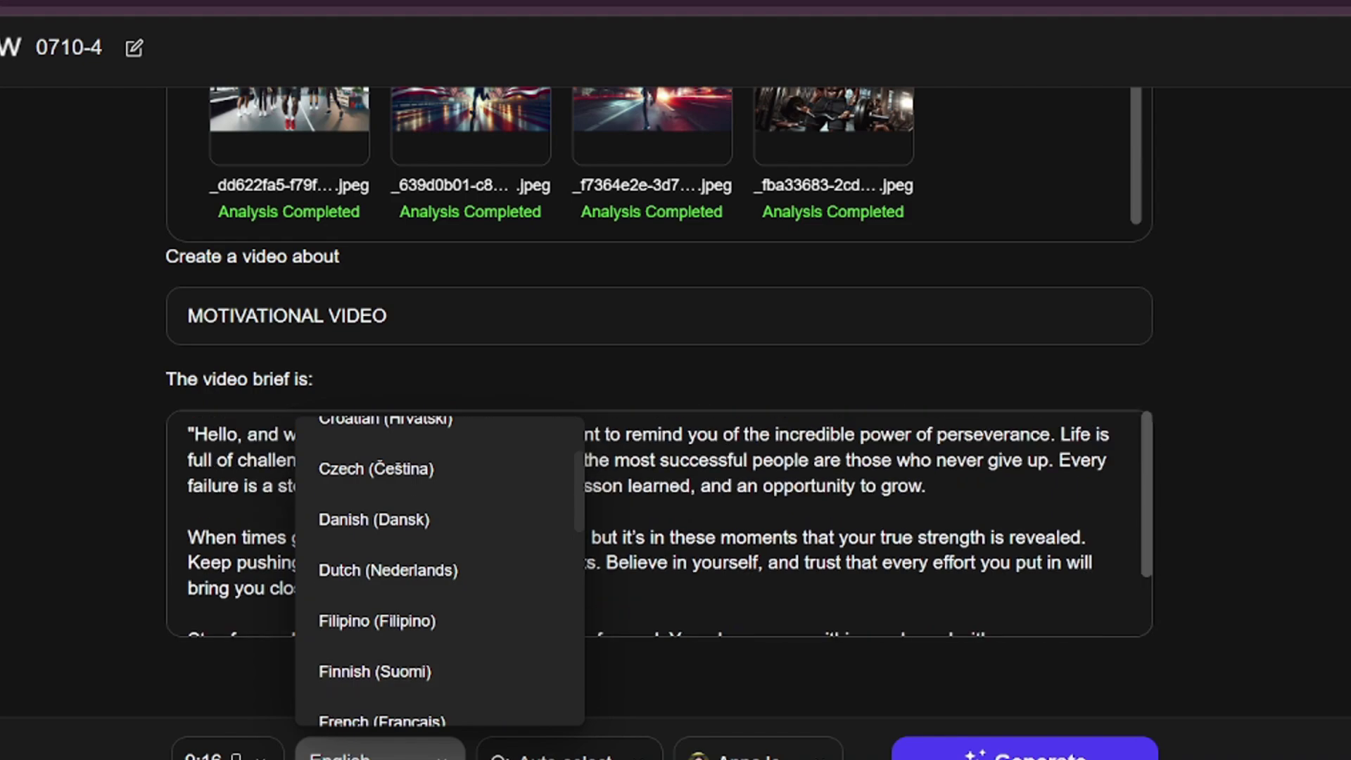
pyautogui.scroll(3, 405, 565)
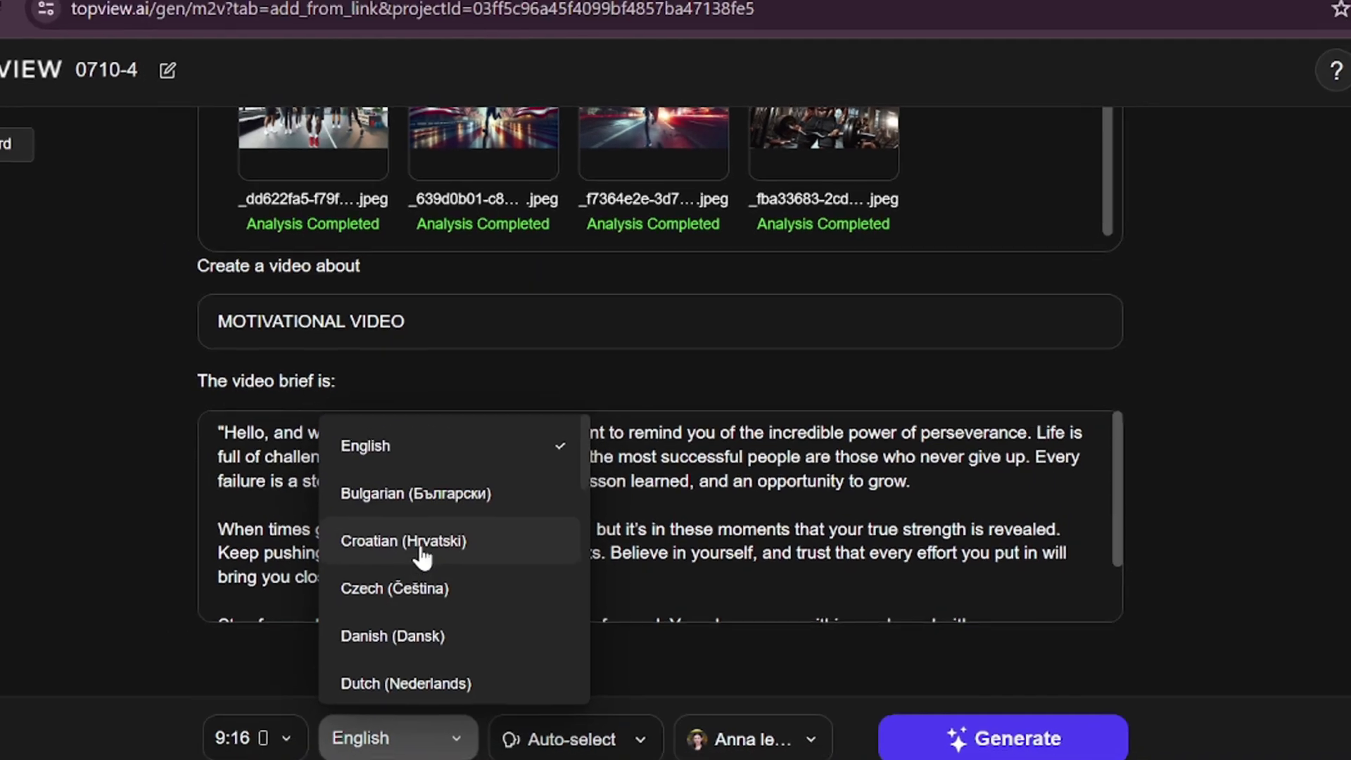
pyautogui.click(415, 445)
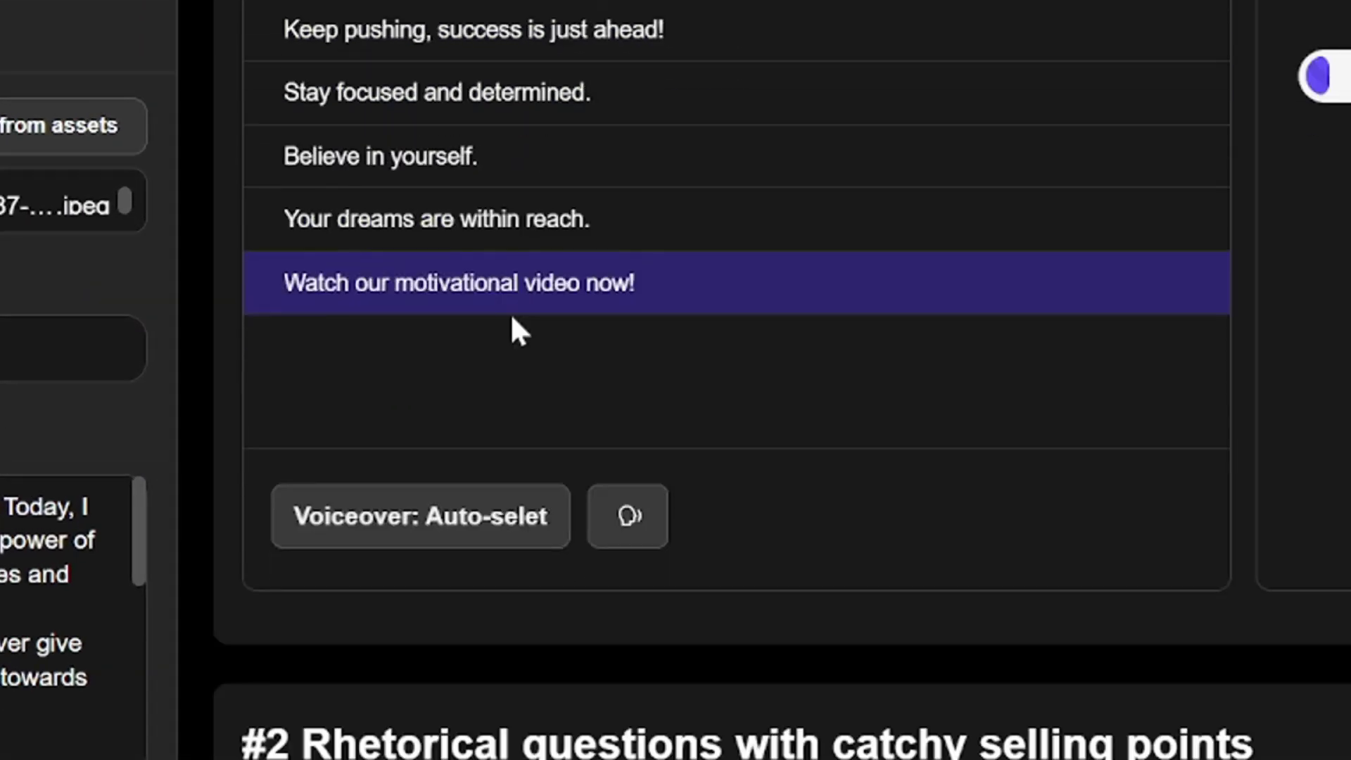
# Scroll through the generated script sections, from the pain-point opening to 'Have you ever felt like giving up?'.
pyautogui.scroll(8, 512, 318)
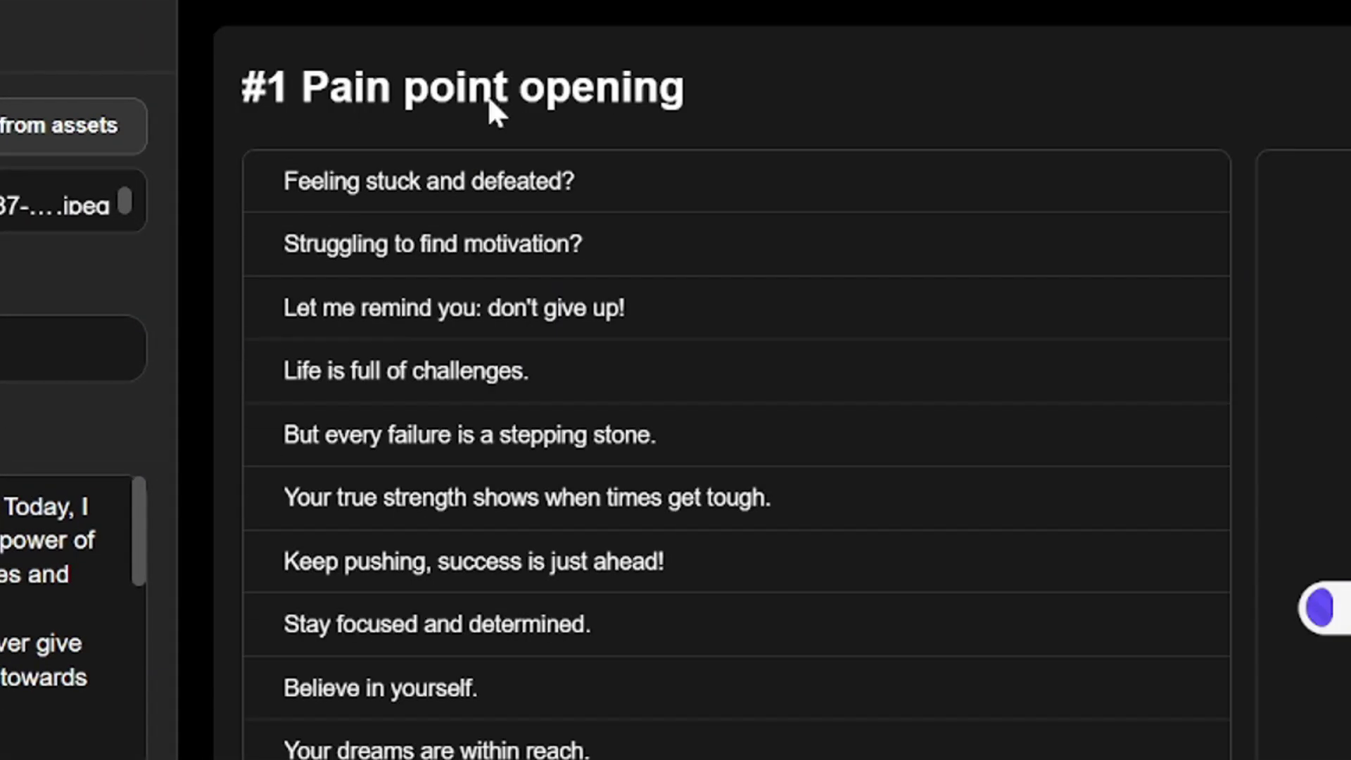
pyautogui.scroll(-10, 695, 106)
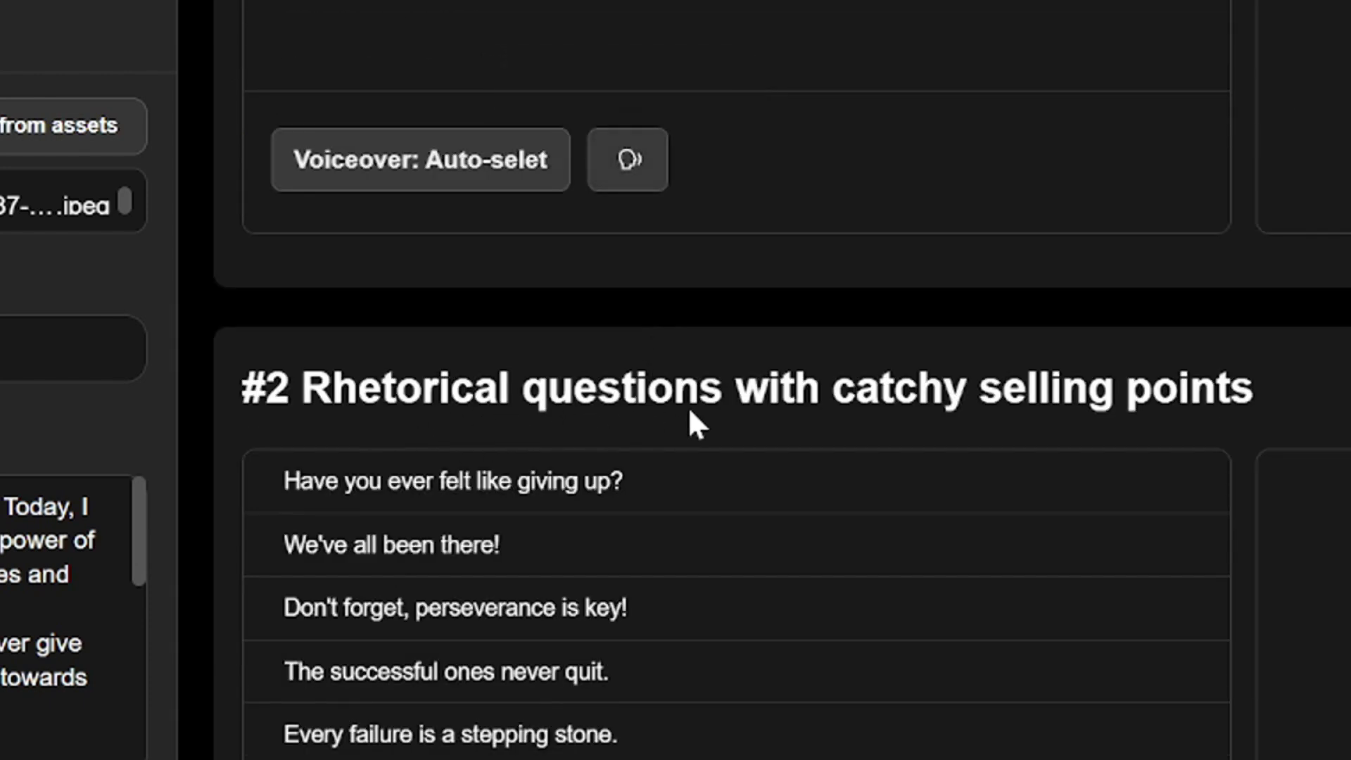
pyautogui.scroll(-15, 1074, 401)
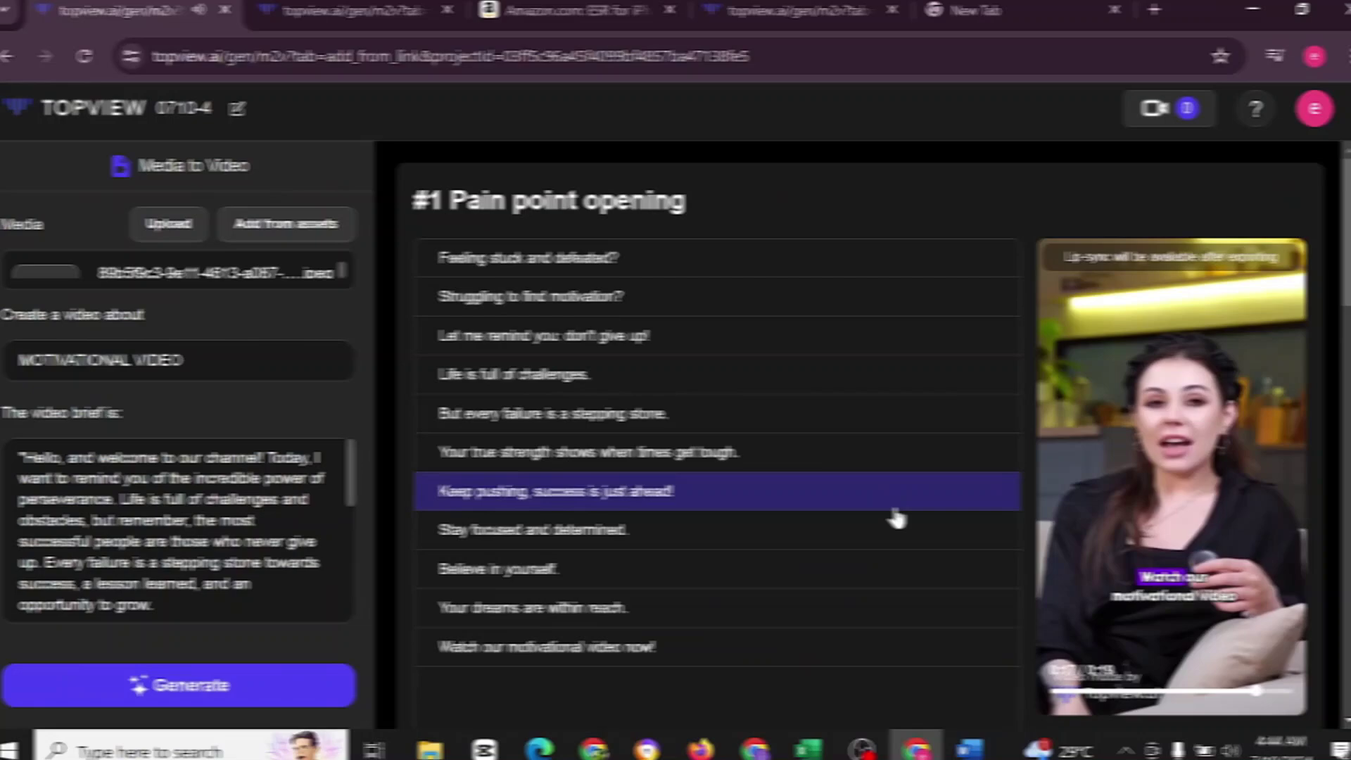
# Open the last script line, 'Watch our motivational video now!', in its Edit box.
pyautogui.scroll(-3, 897, 519)
pyautogui.scroll(2, 865, 527)
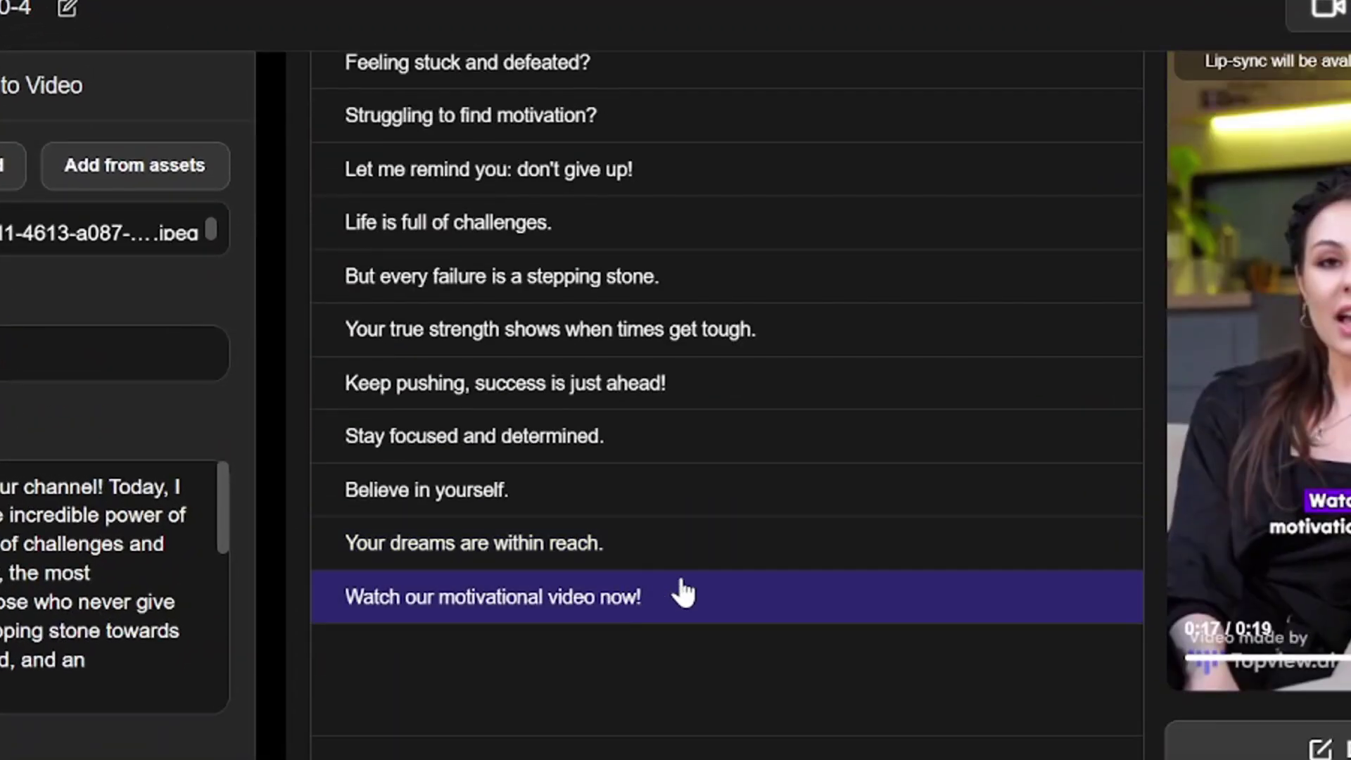
pyautogui.scroll(-2, 693, 594)
pyautogui.click(703, 465)
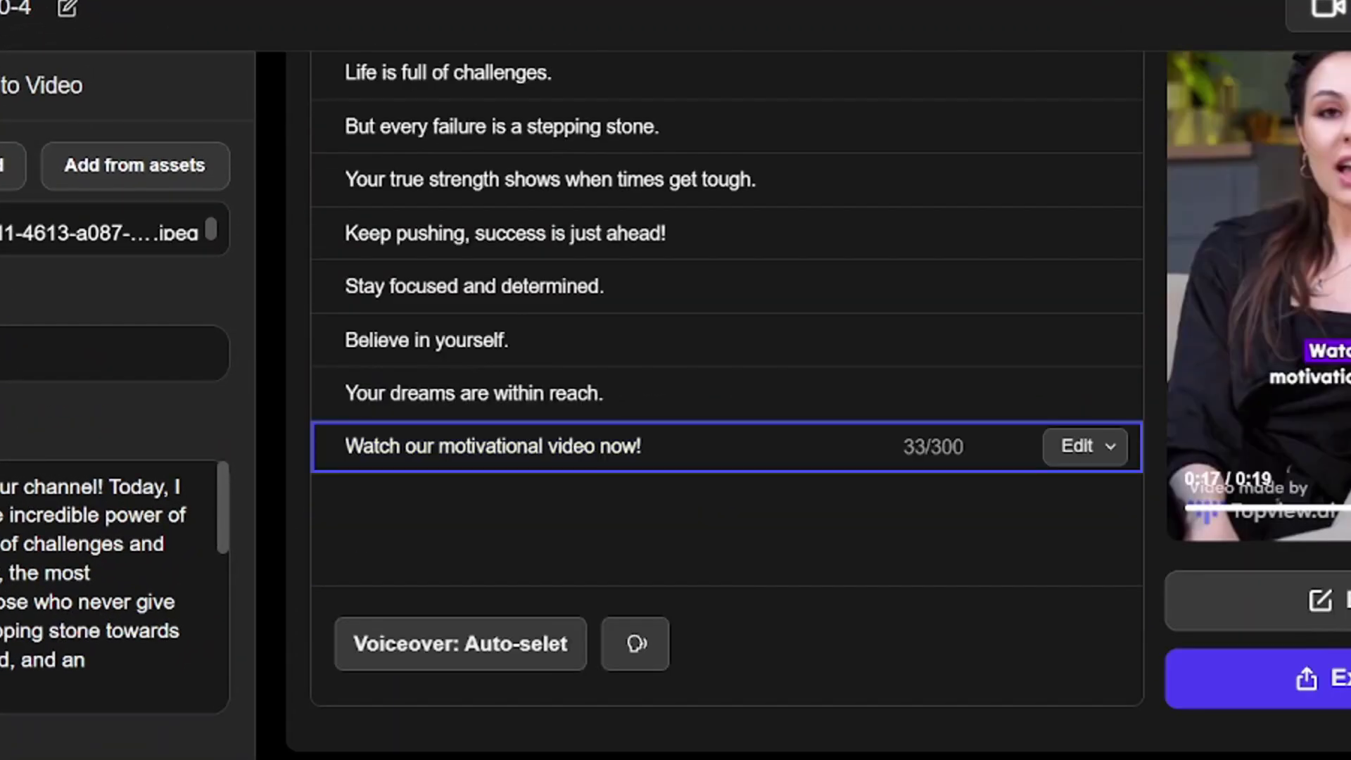